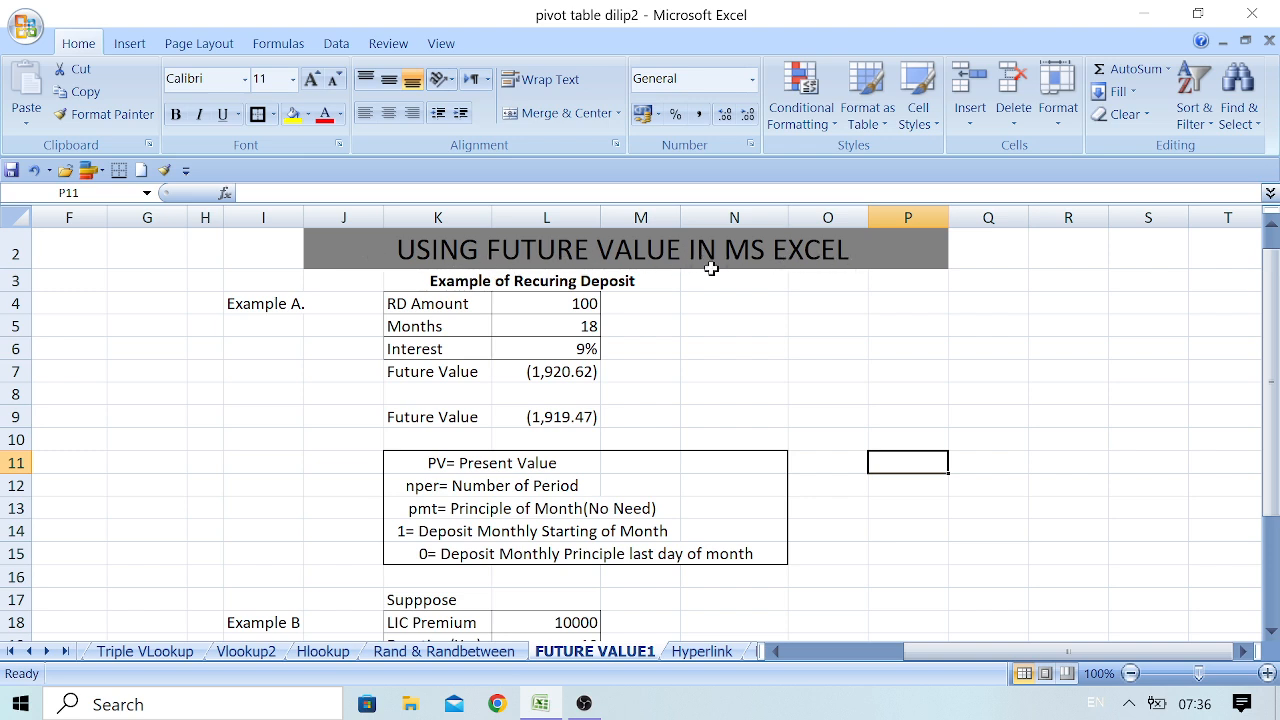
# Examine the RD amount, months and interest of Example A, and the formulas in its two Future Value cells
pyautogui.click(238, 309)
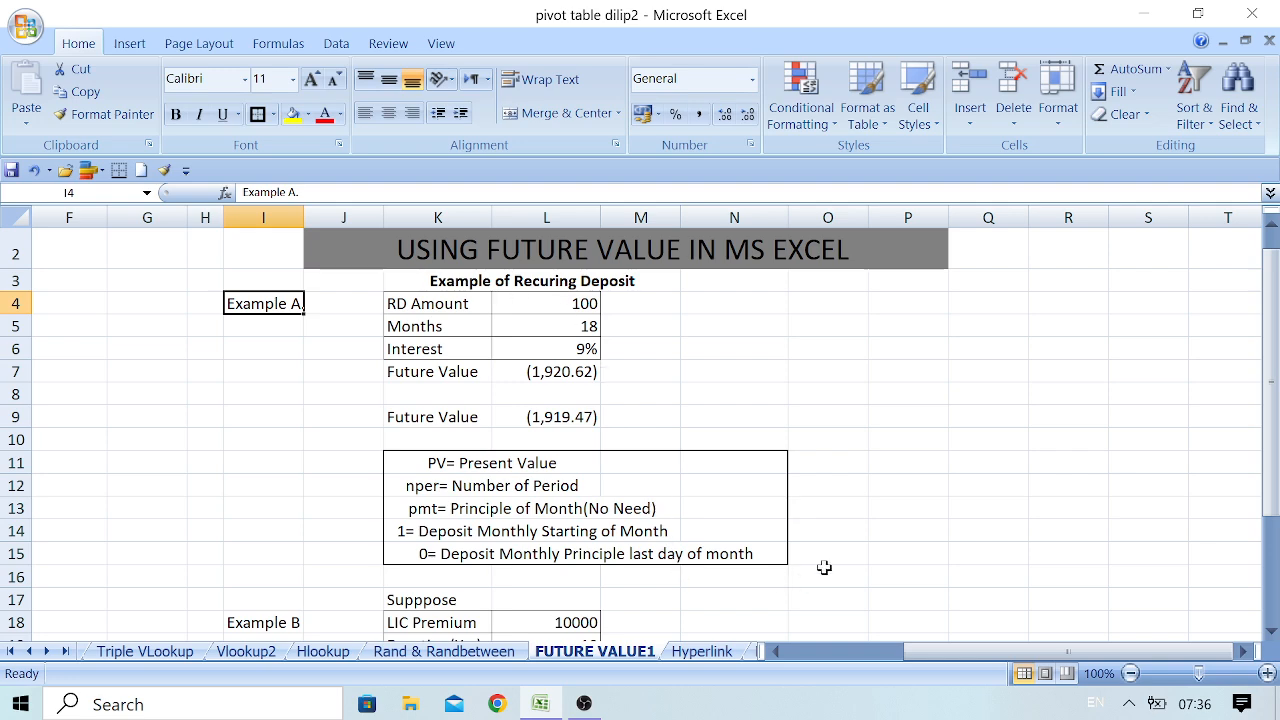
pyautogui.moveTo(1270, 452); pyautogui.dragTo(1270, 470)
pyautogui.moveTo(1277, 550); pyautogui.dragTo(1277, 550)
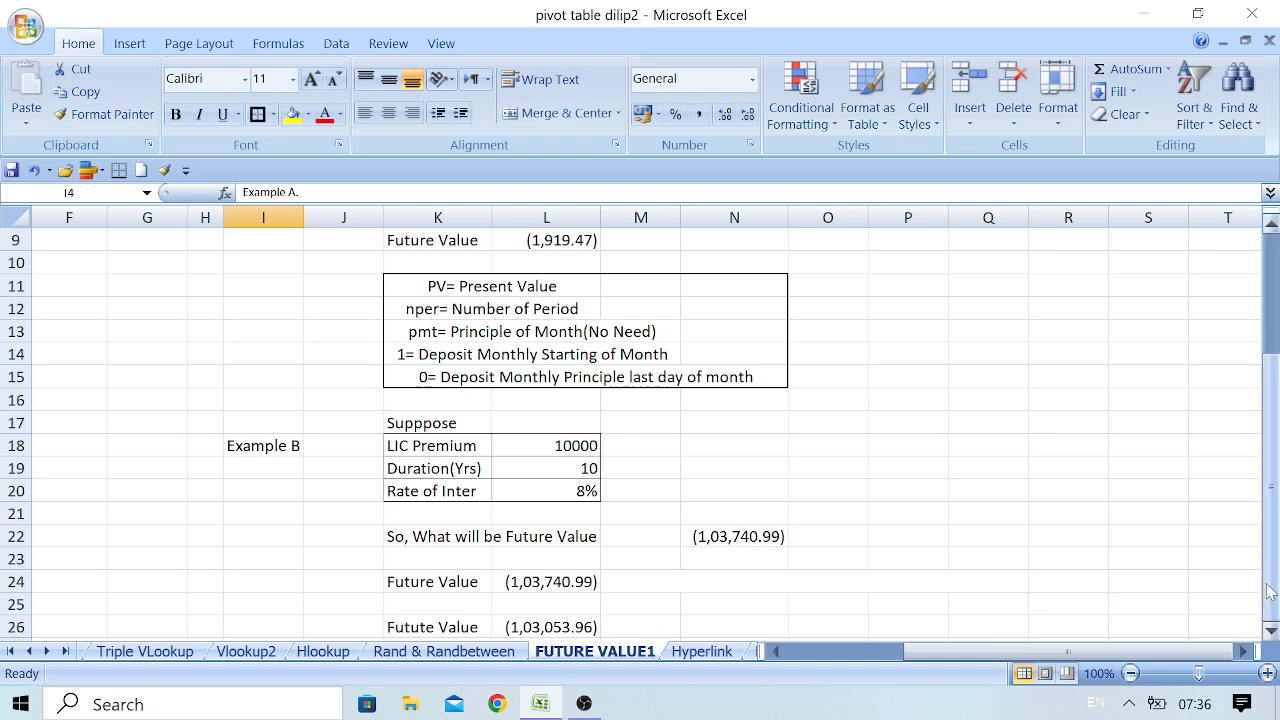
pyautogui.moveTo(1270, 590); pyautogui.dragTo(1270, 400)
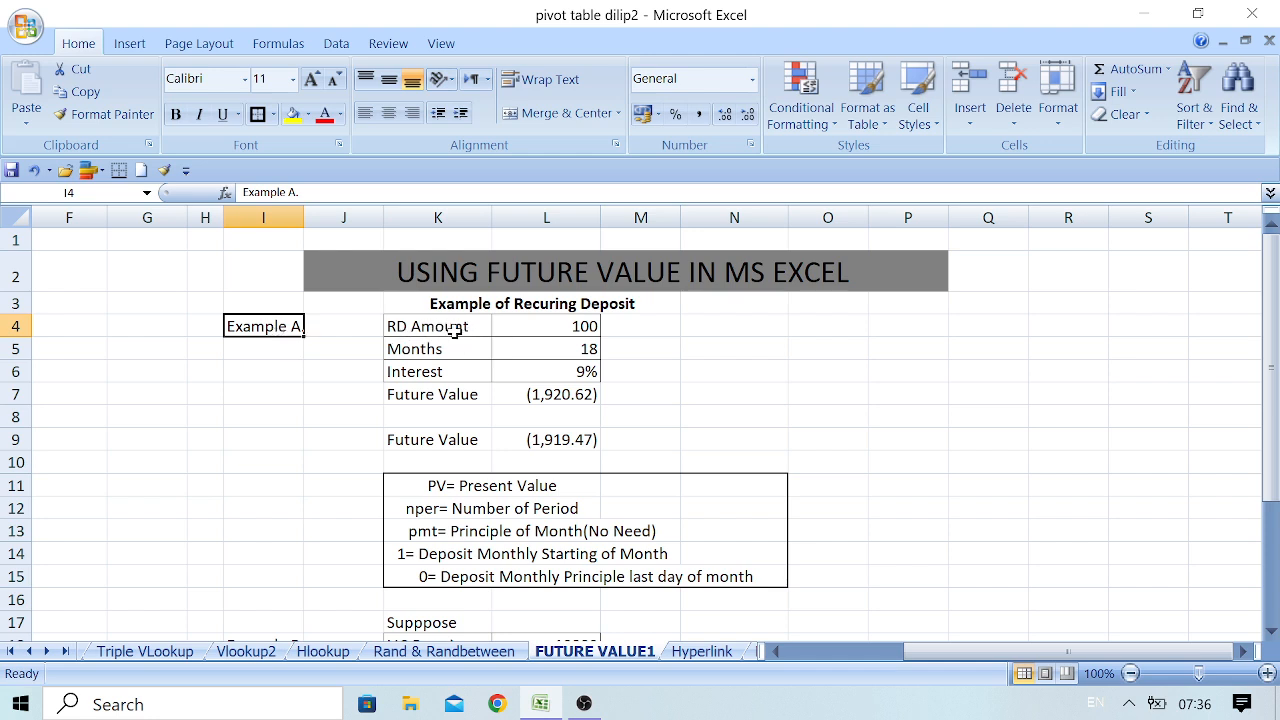
pyautogui.click(549, 331)
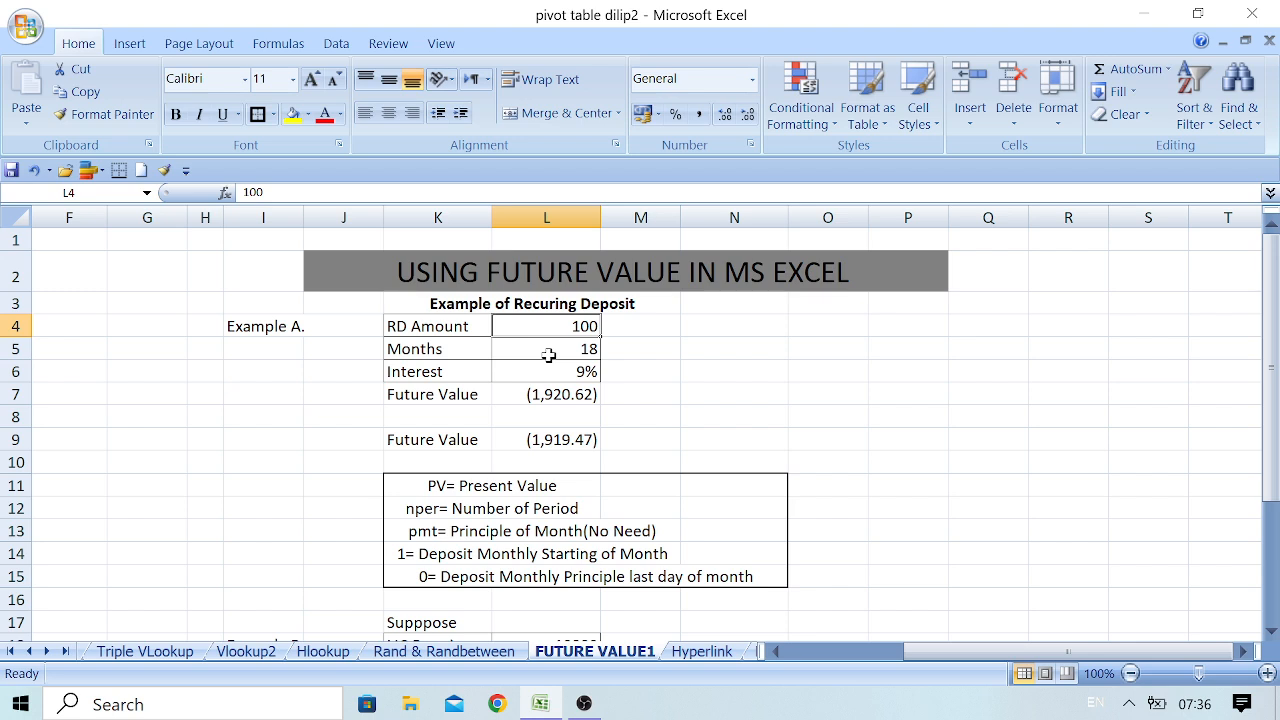
pyautogui.click(548, 355)
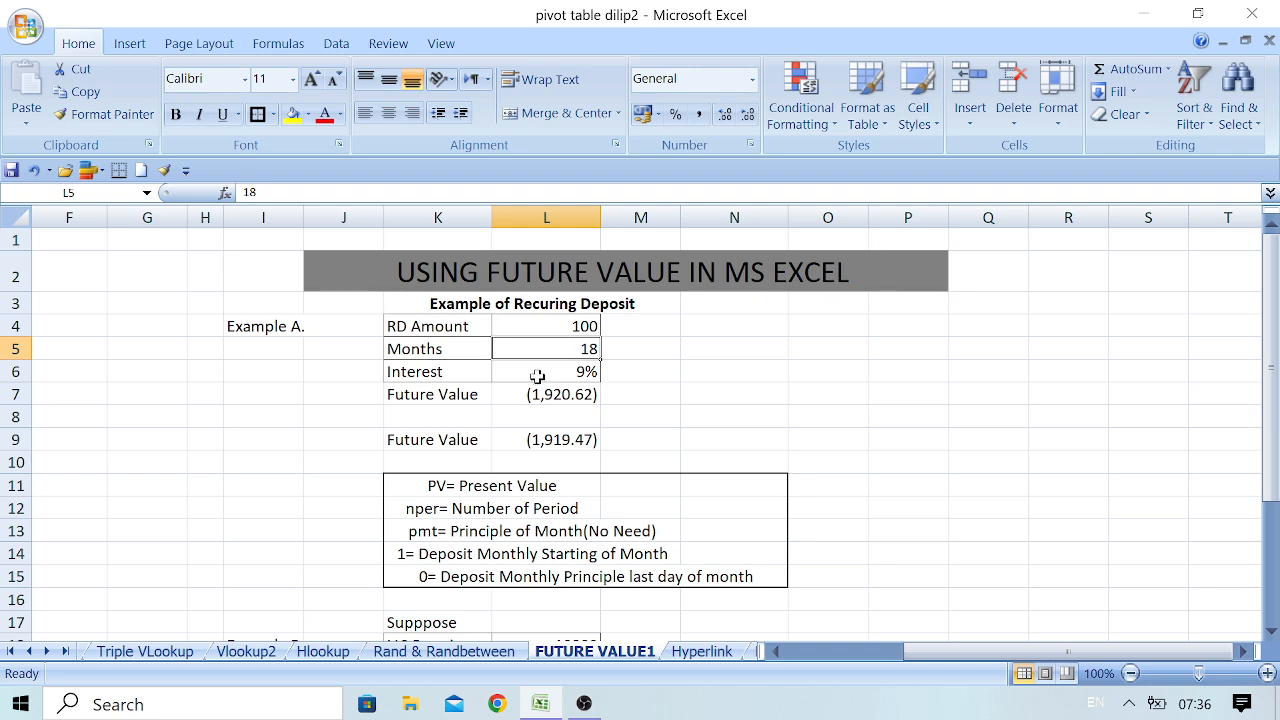
pyautogui.click(537, 371)
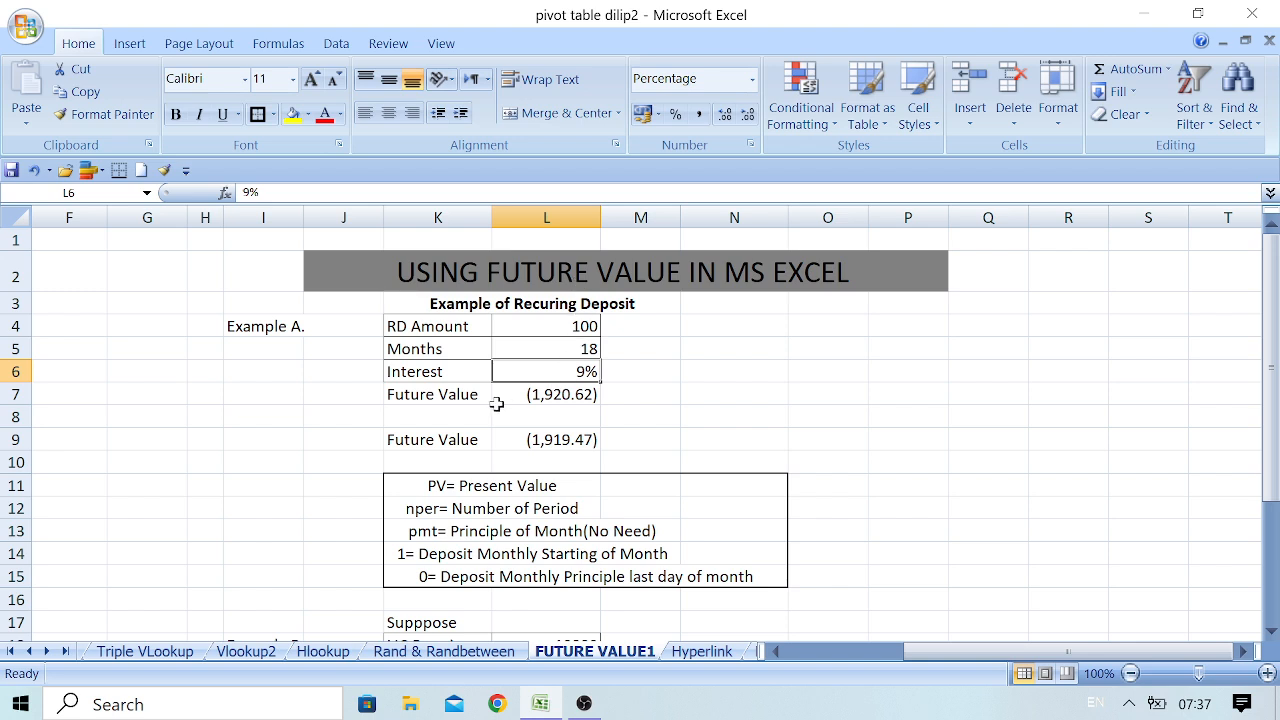
pyautogui.click(558, 396)
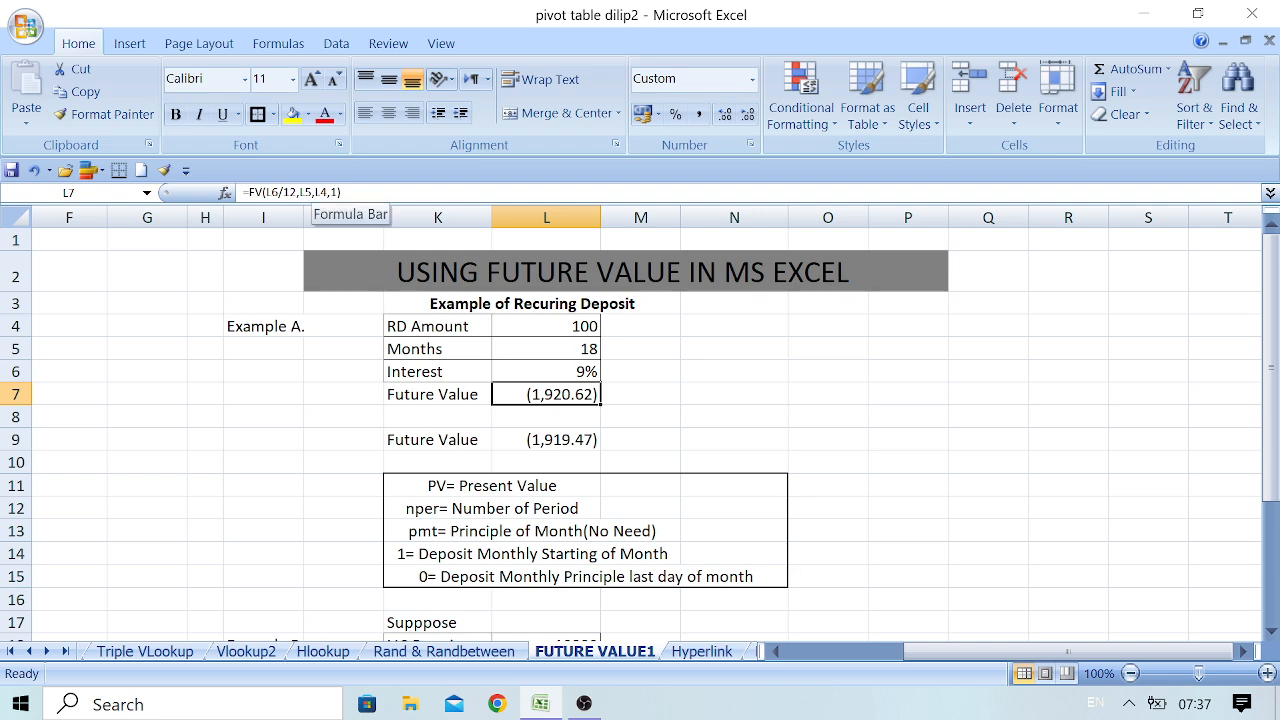
pyautogui.click(561, 441)
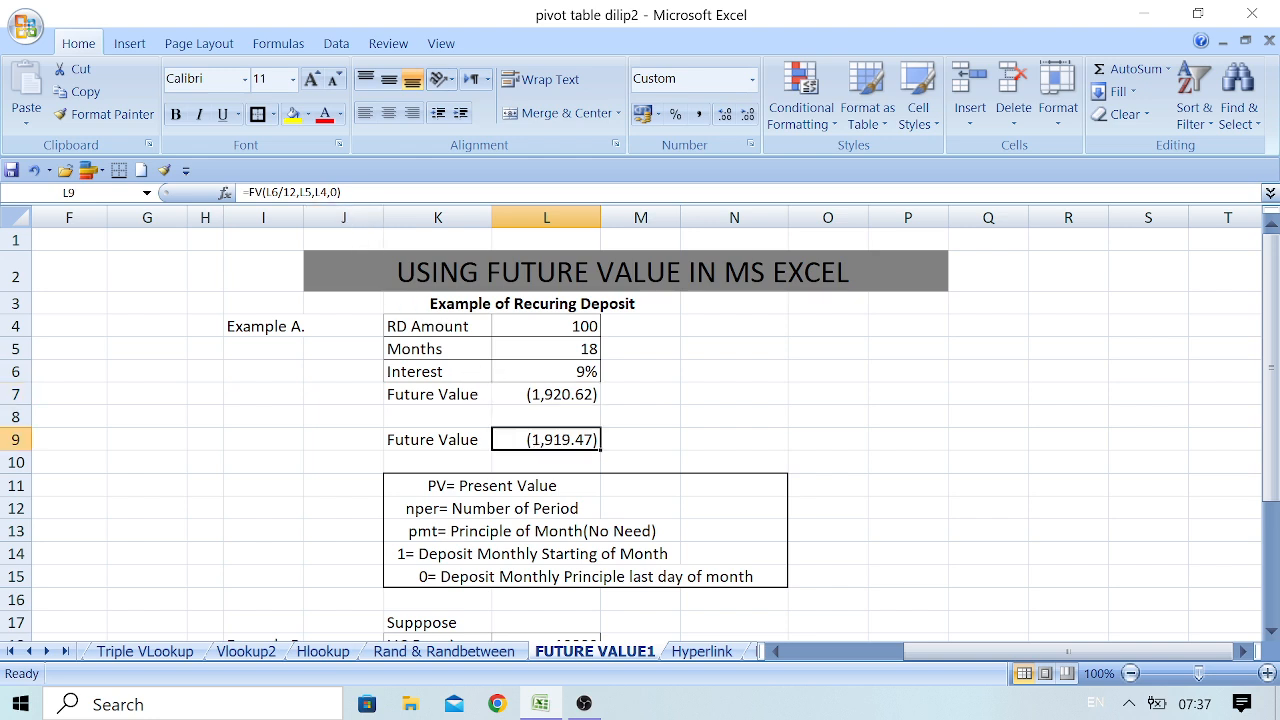
# Calculate Example A's future value in N5 with =FV(L6/12,L5,L4,1) and format the result in Comma Style
pyautogui.click(723, 350)
pyautogui.click(830, 351)
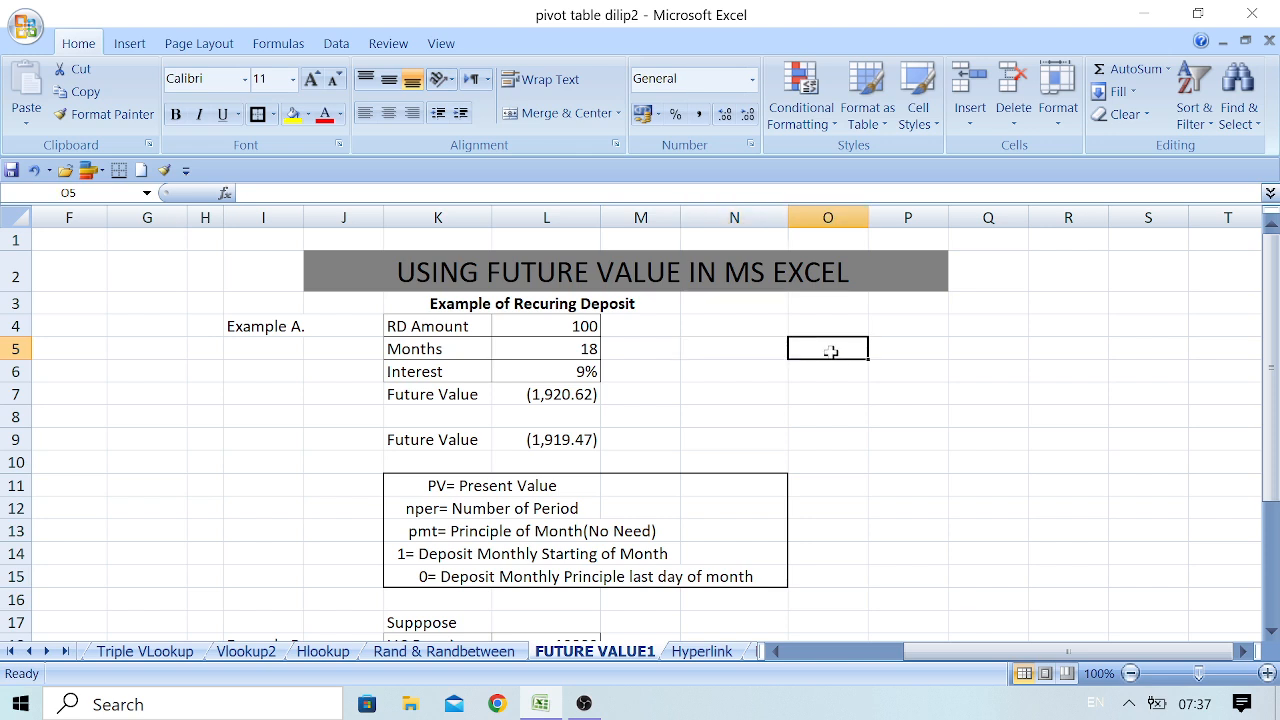
pyautogui.click(748, 351)
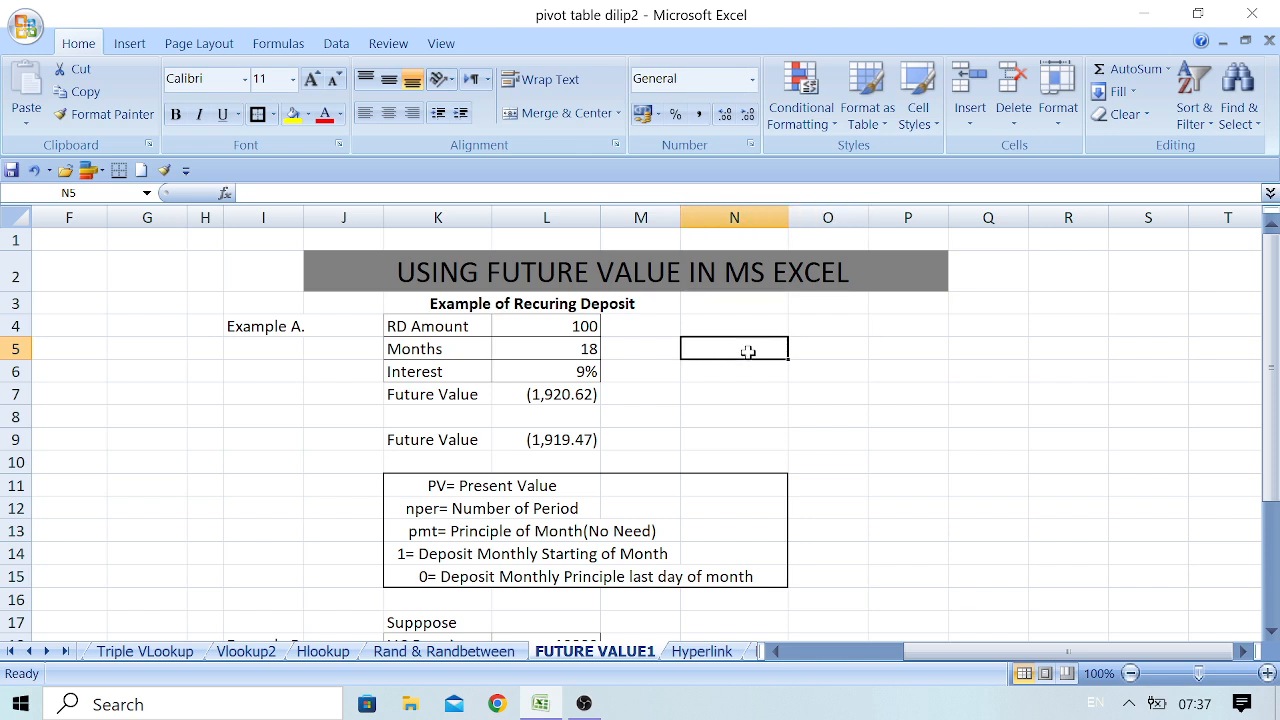
pyautogui.write('=')
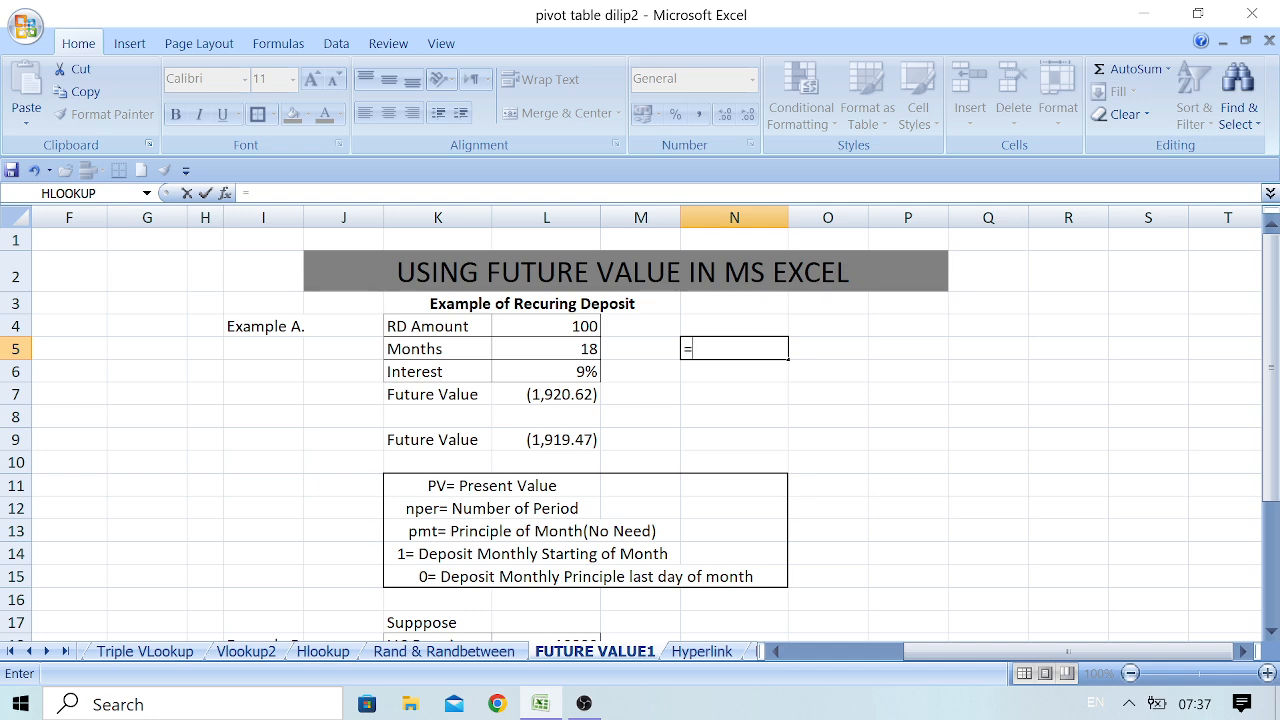
pyautogui.write('fv')
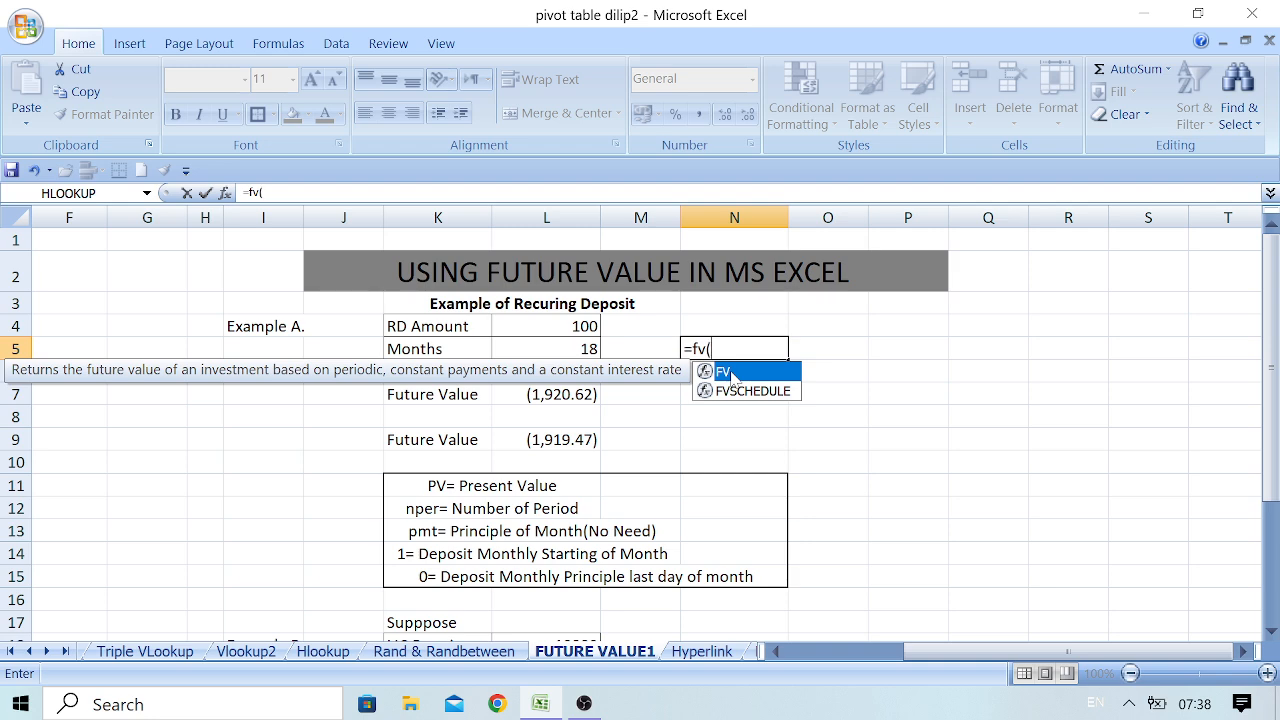
pyautogui.write('(')
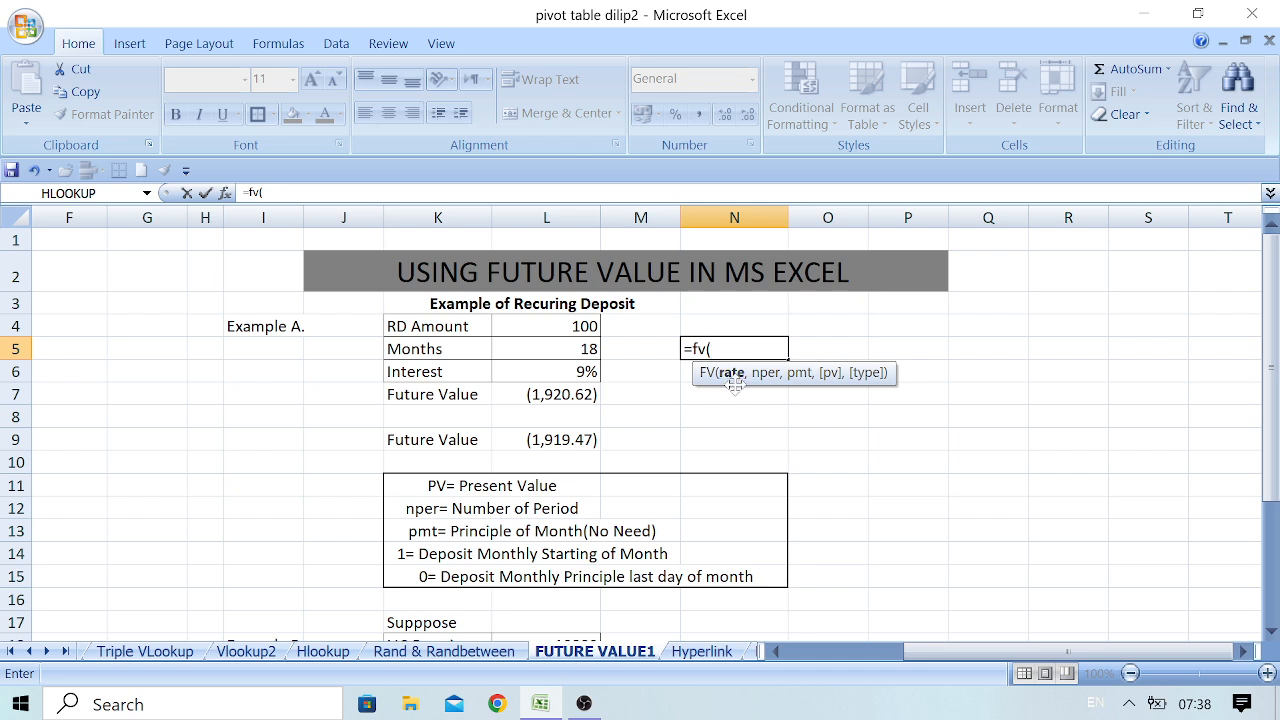
pyautogui.click(557, 375)
pyautogui.write('/12')
pyautogui.write(',')
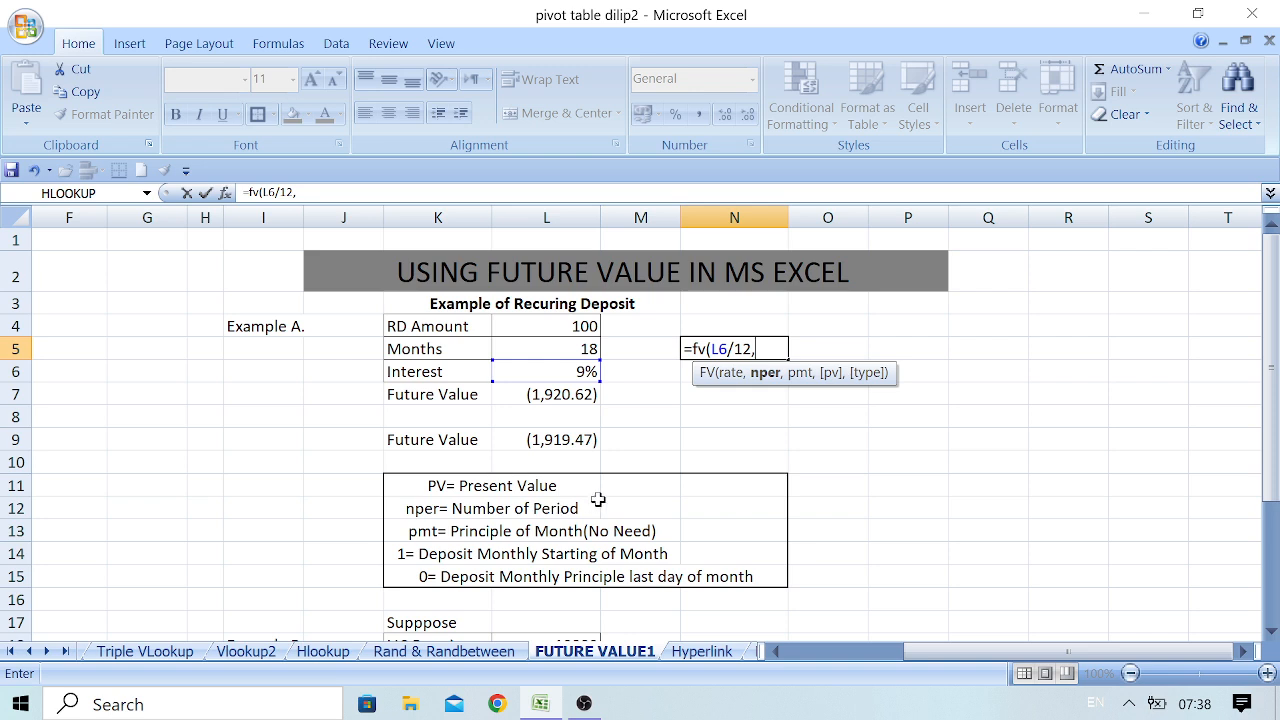
pyautogui.click(556, 349)
pyautogui.write(',')
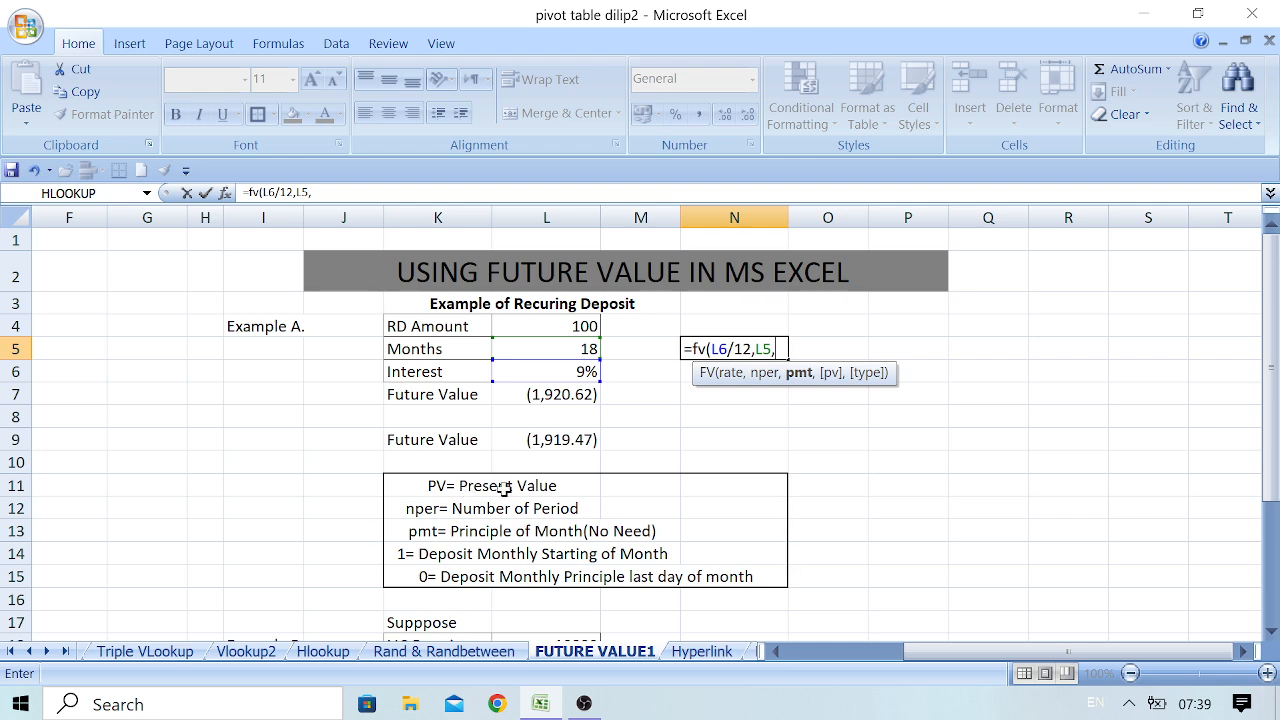
pyautogui.click(552, 331)
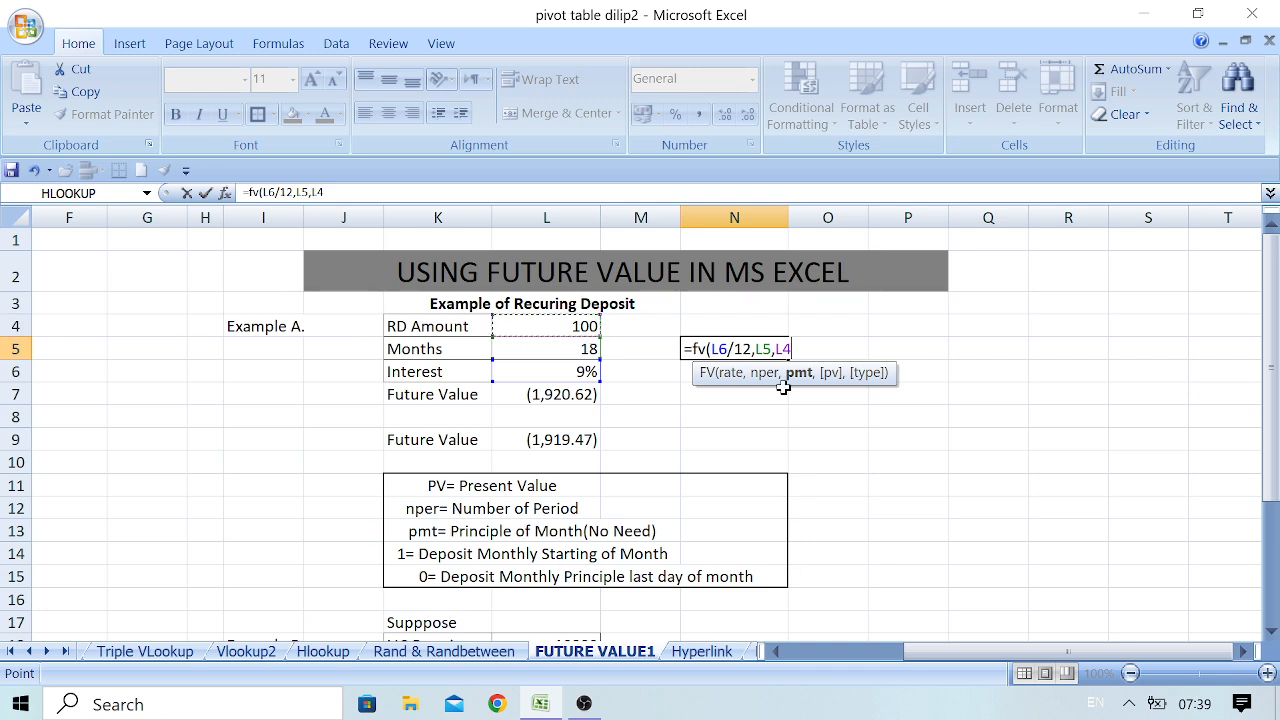
pyautogui.write(',1')
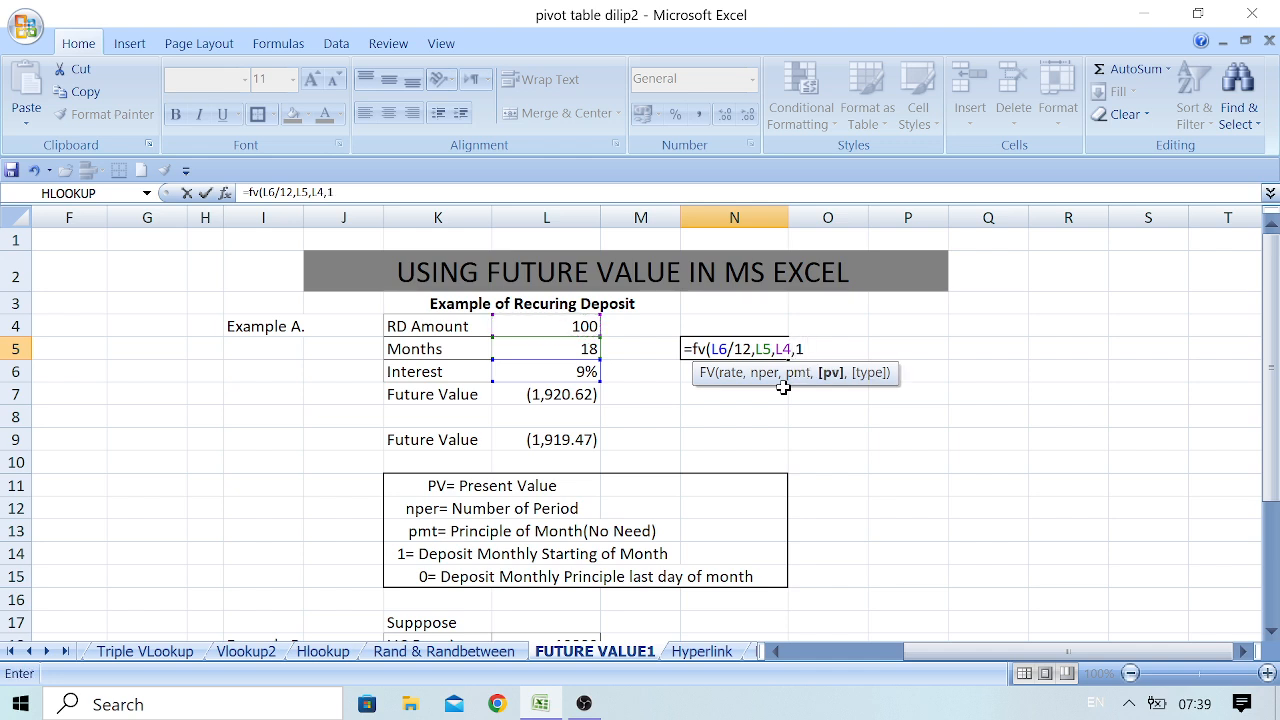
pyautogui.write(')')
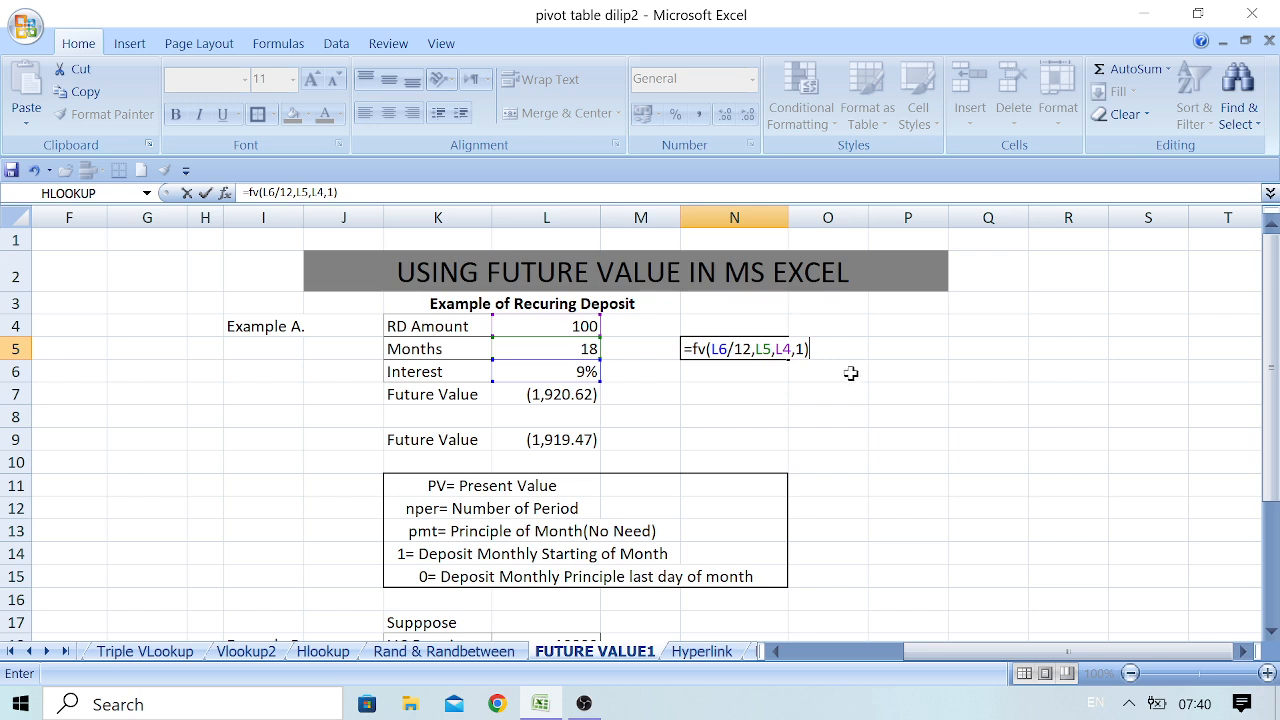
pyautogui.press('Return')
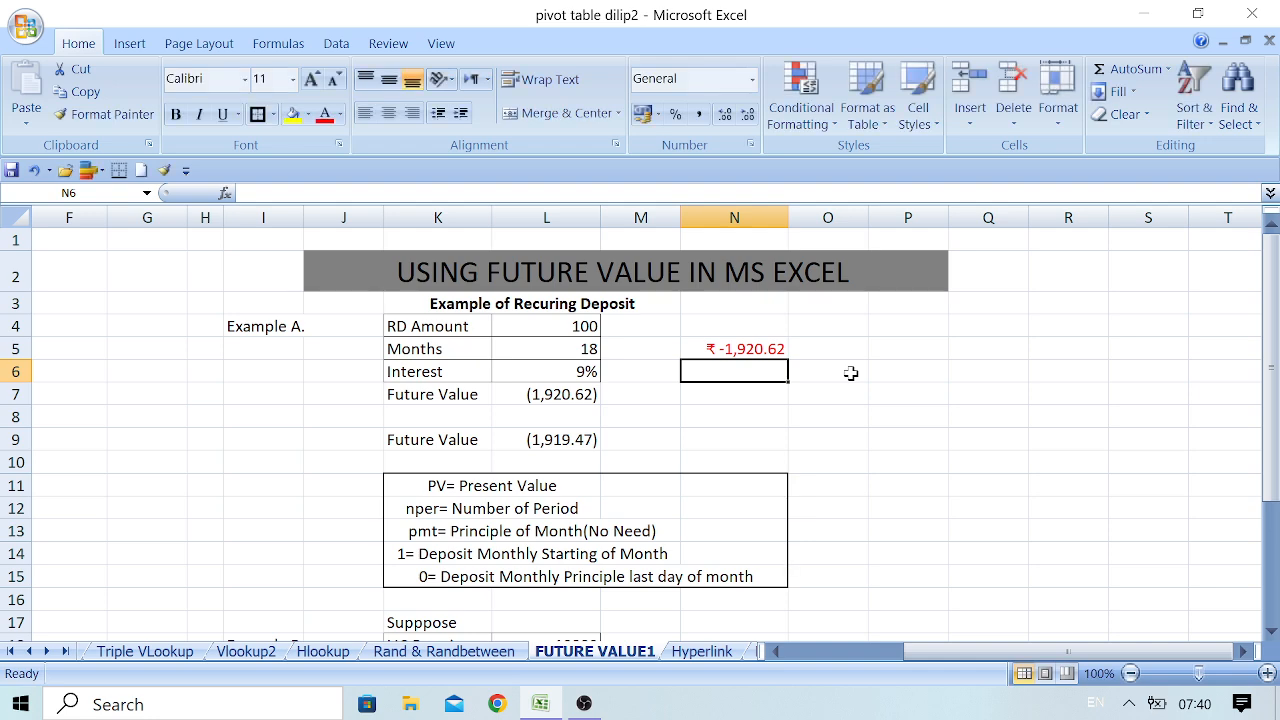
pyautogui.click(746, 352)
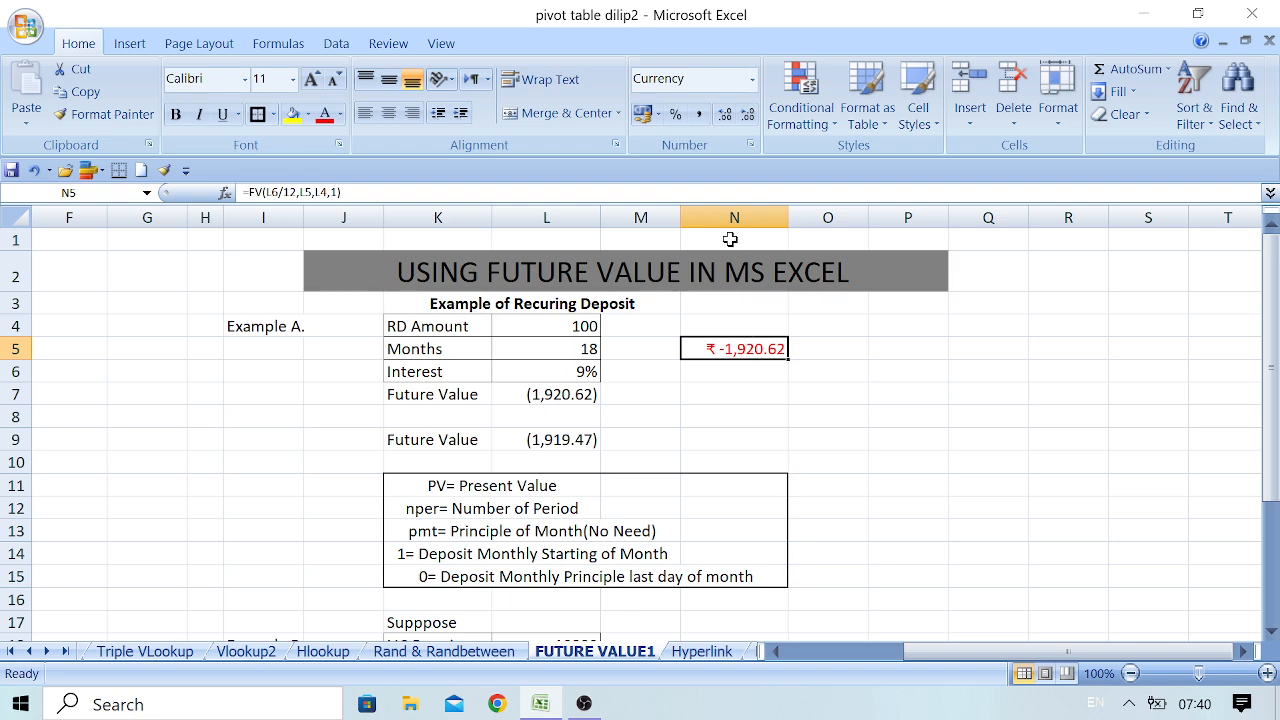
pyautogui.click(699, 116)
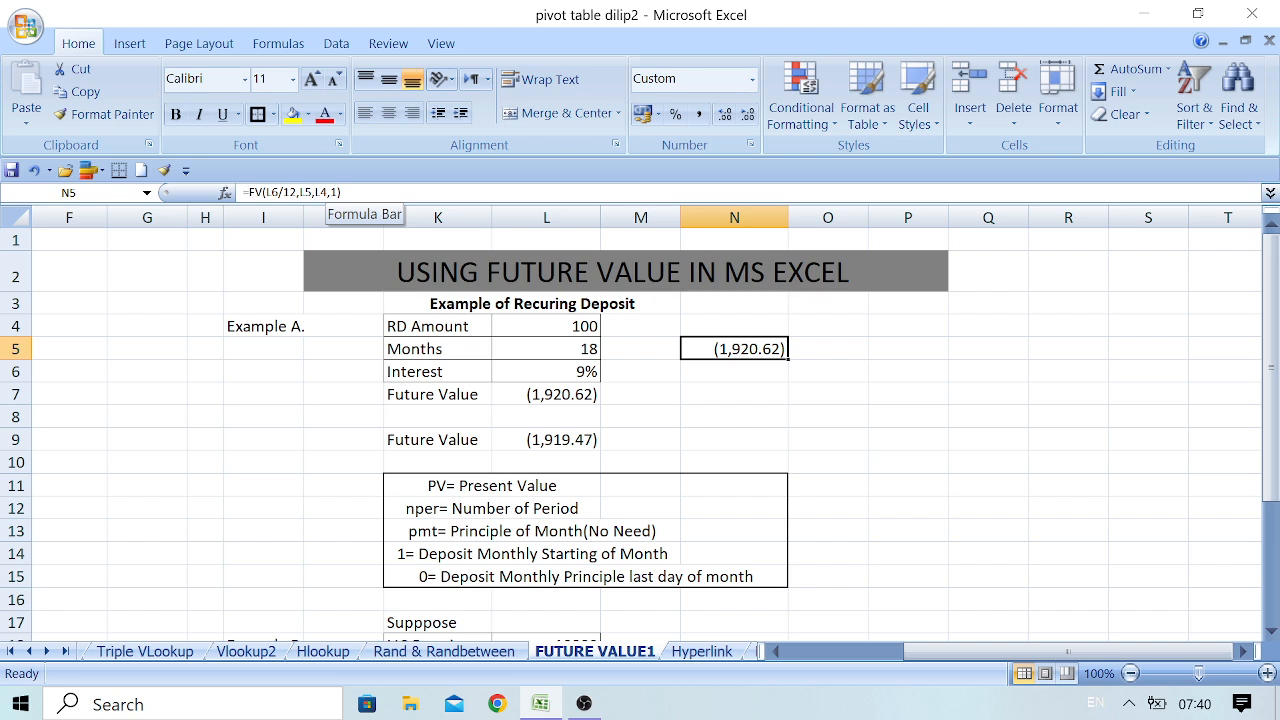
# Calculate the alternative future value in N8 with =FV(L6/12,L5,L4,0), apply Comma Style, and compare it with N5
pyautogui.click(744, 408)
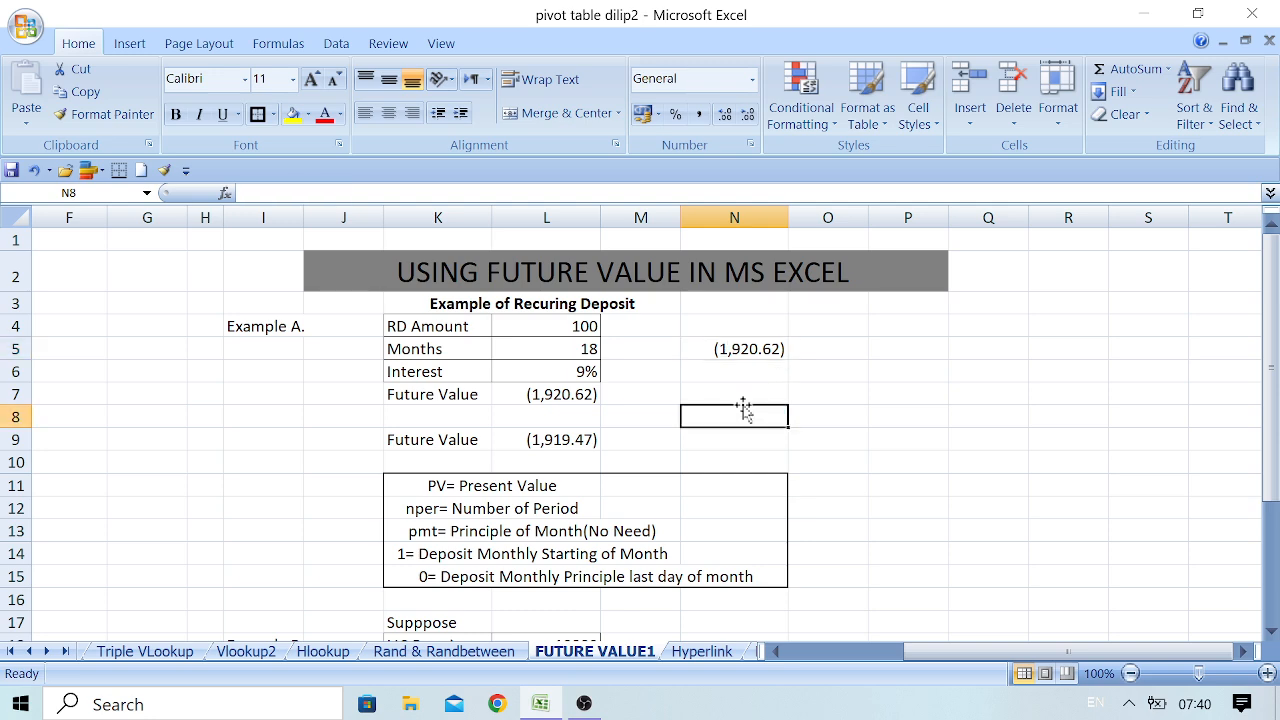
pyautogui.write('=')
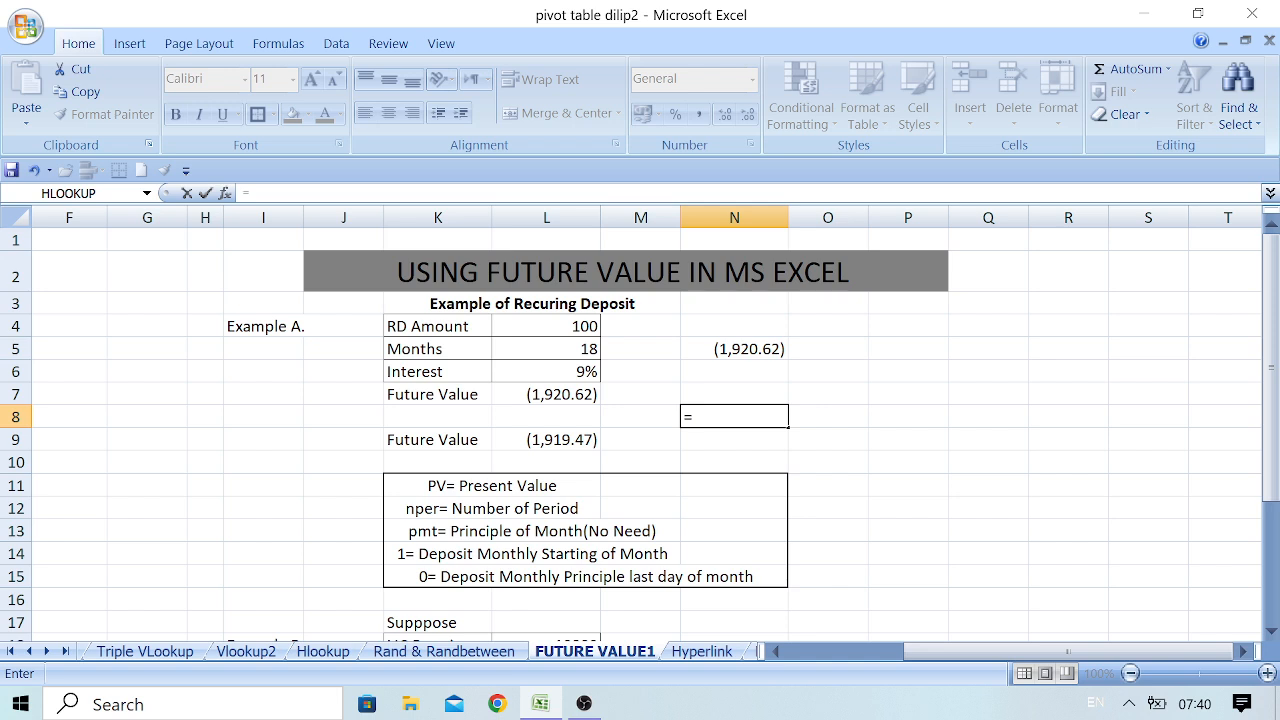
pyautogui.write('fv')
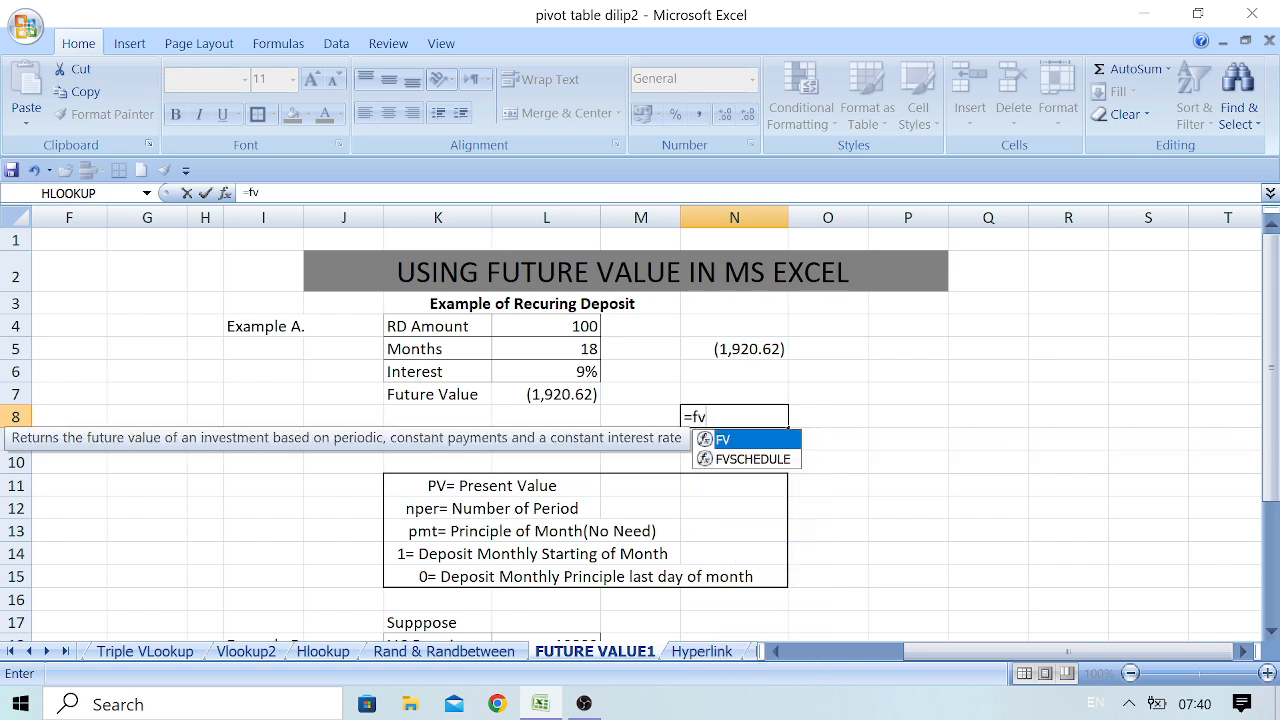
pyautogui.write('(')
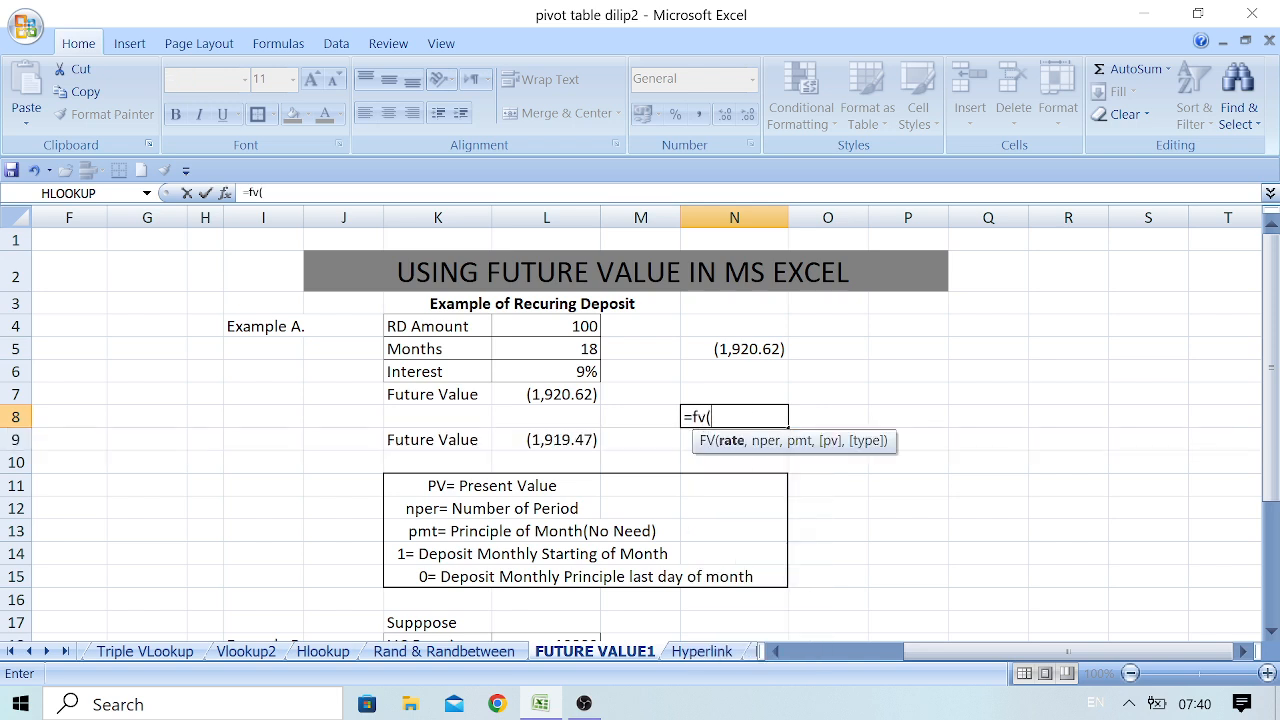
pyautogui.click(580, 372)
pyautogui.write('/12')
pyautogui.write(',')
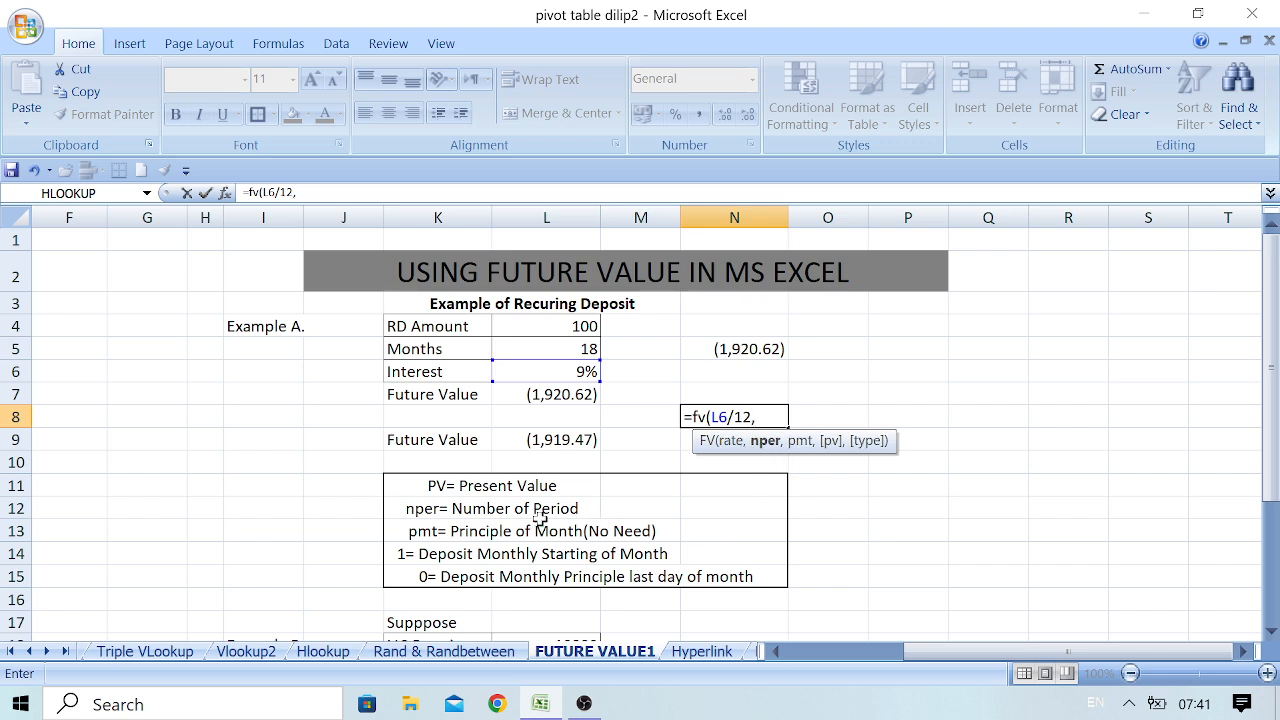
pyautogui.click(555, 354)
pyautogui.write(',')
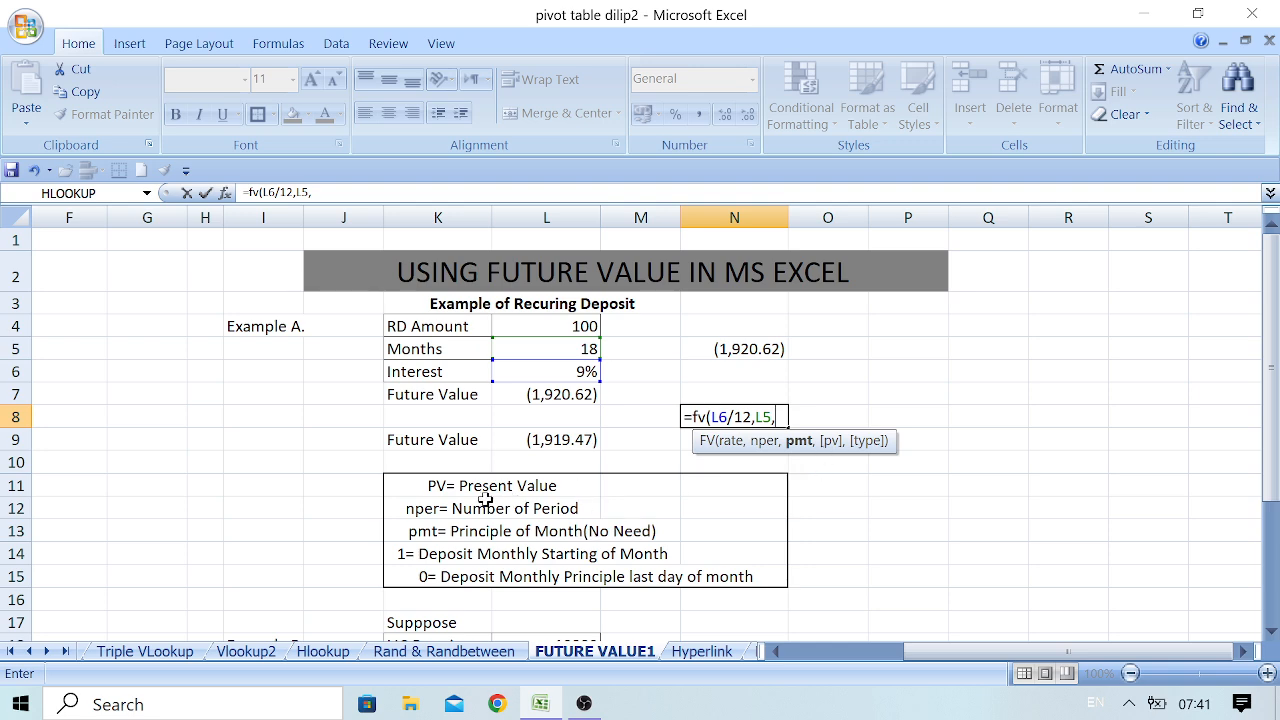
pyautogui.click(566, 326)
pyautogui.write(',')
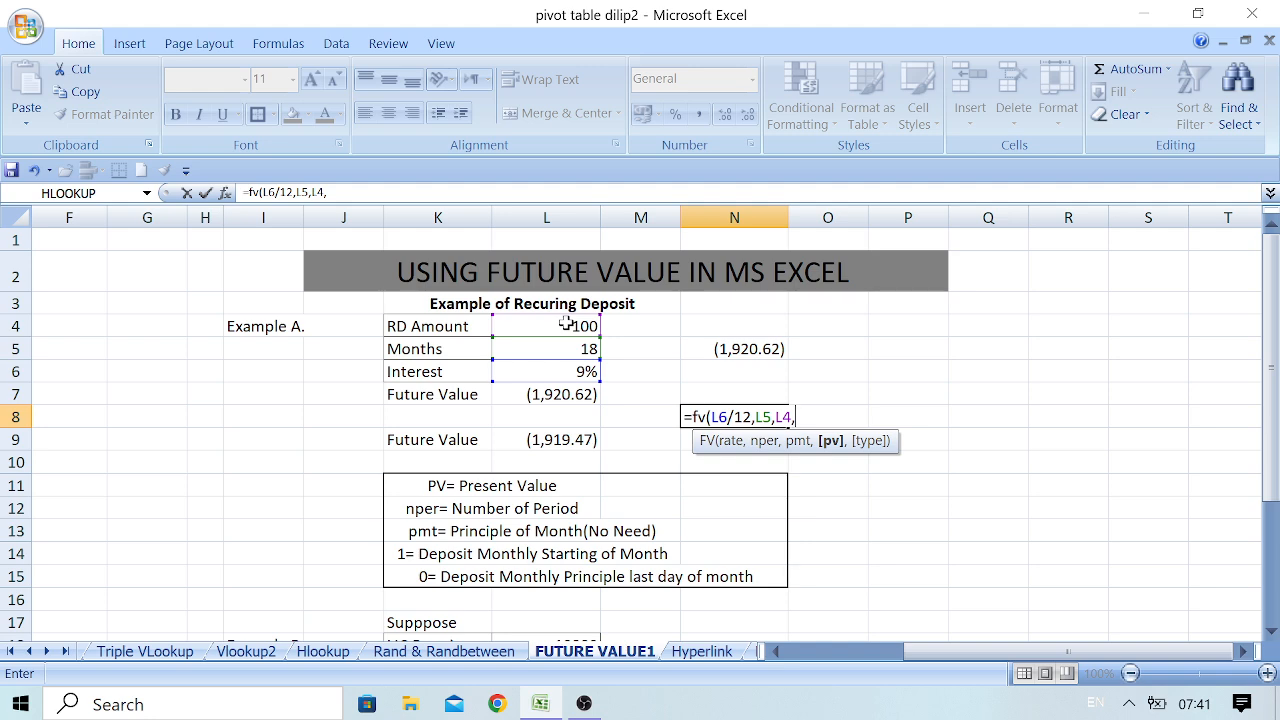
pyautogui.write('0)')
pyautogui.press('Return')
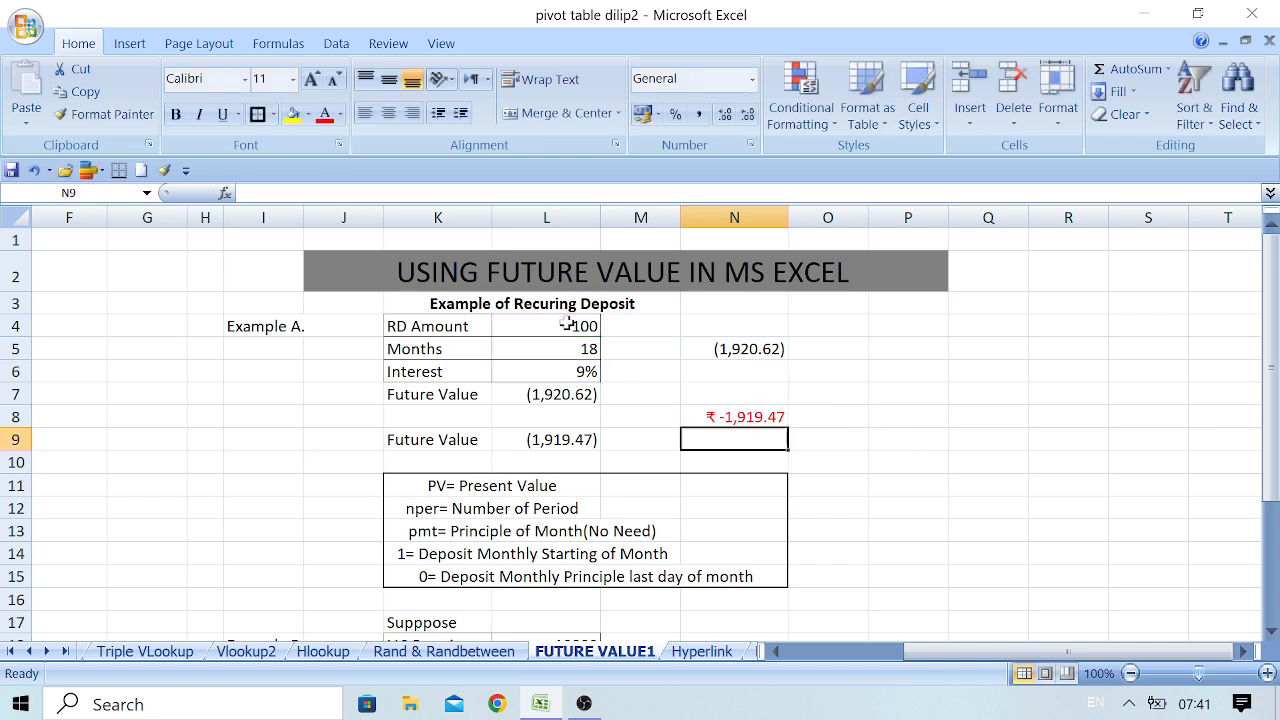
pyautogui.click(715, 419)
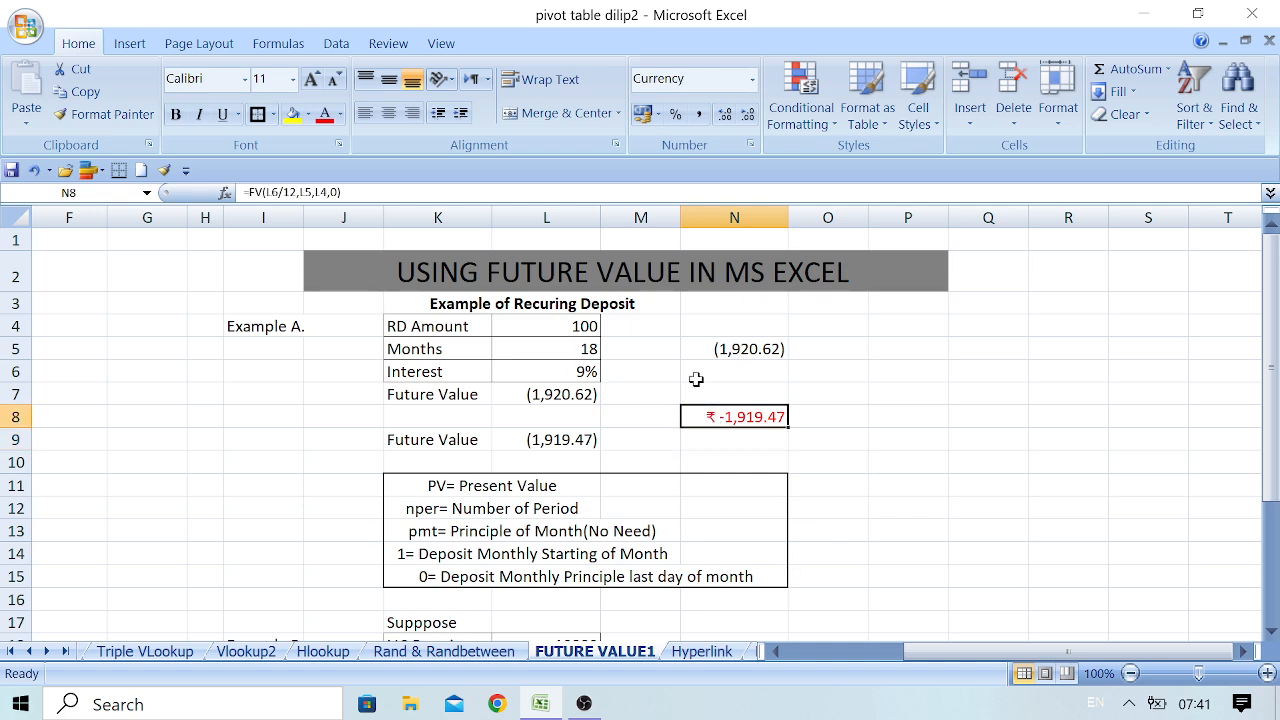
pyautogui.click(701, 116)
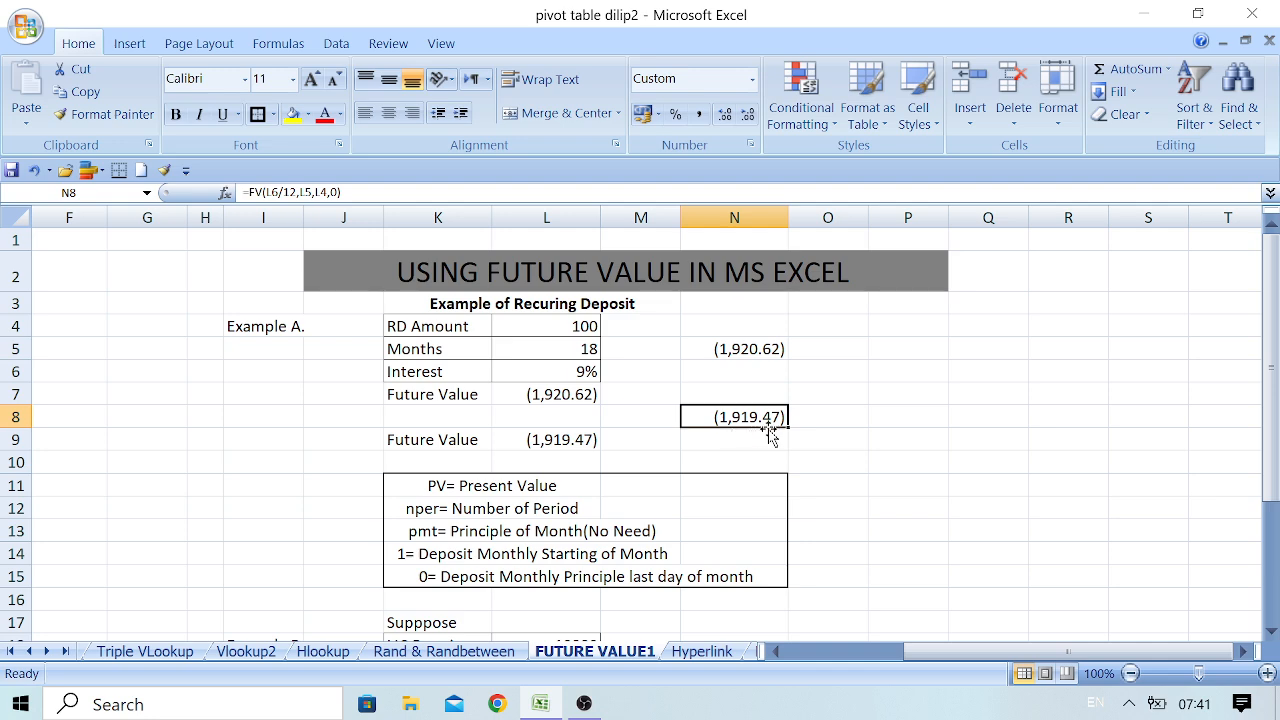
pyautogui.click(748, 349)
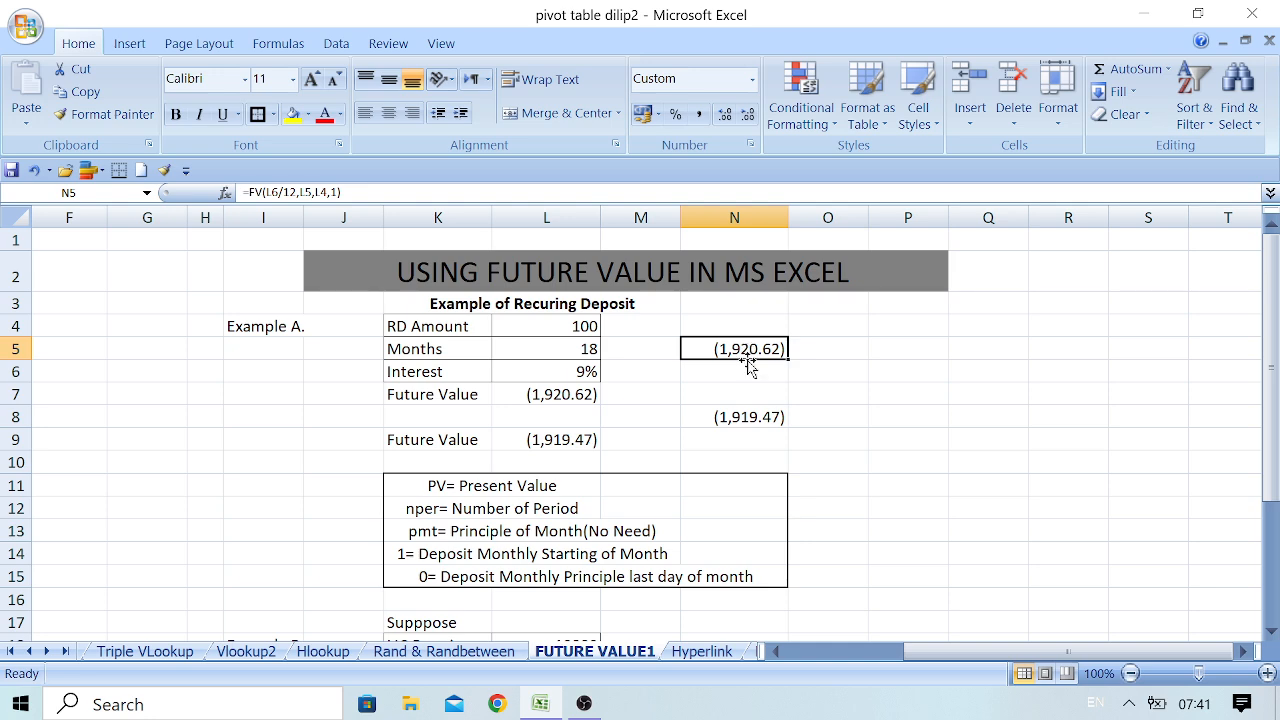
pyautogui.click(738, 416)
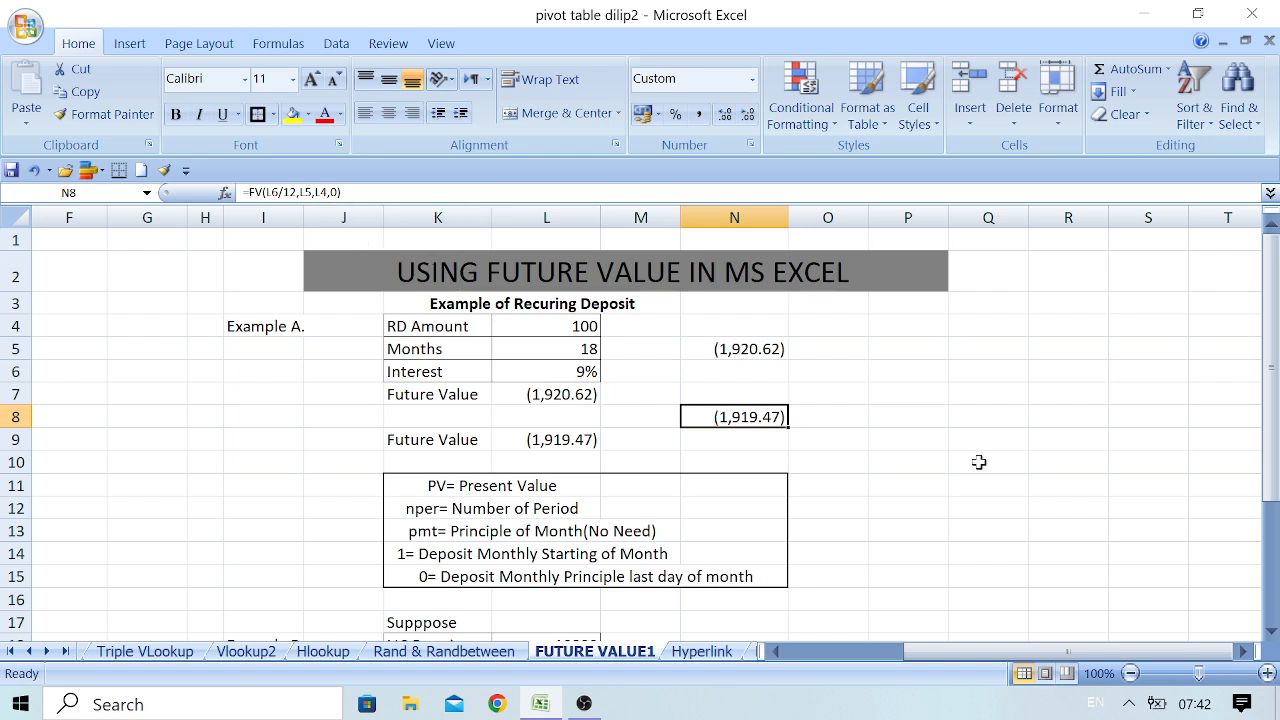
# Compare the FV formulas in Example A's Future Value cells L7 and L9 with those in N5 and N8
pyautogui.moveTo(1271, 468); pyautogui.dragTo(1171, 485)
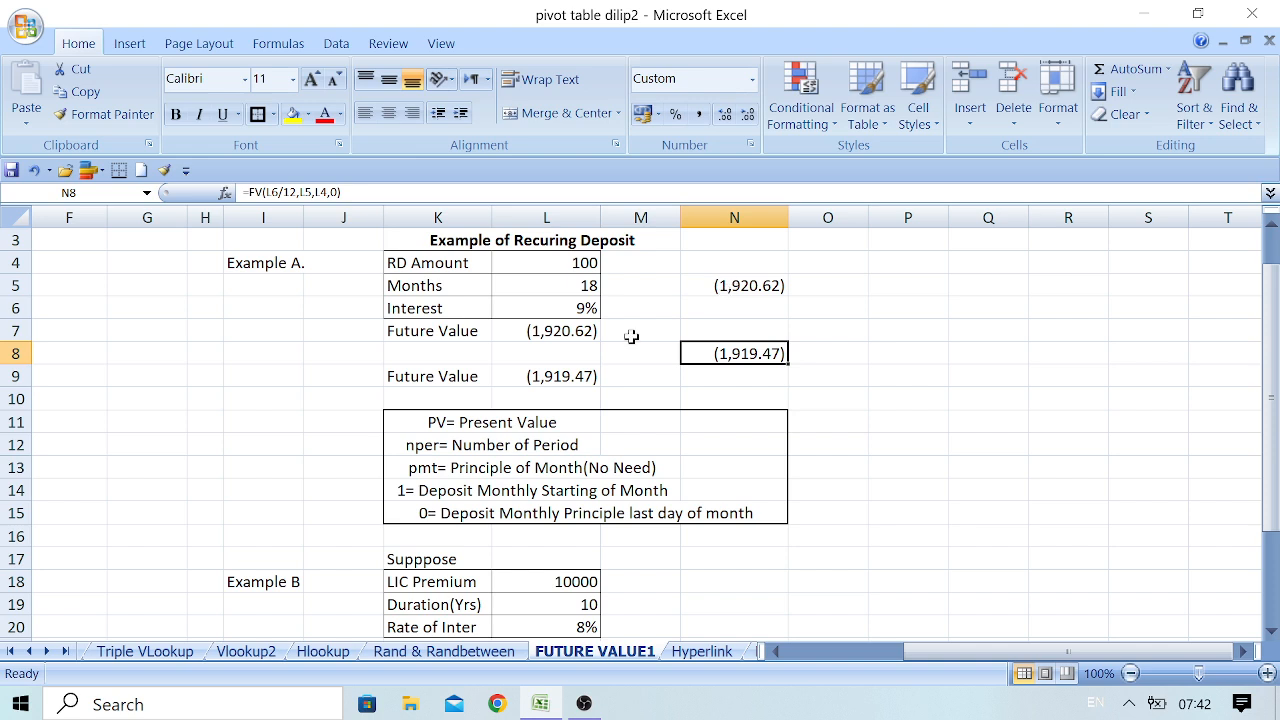
pyautogui.click(578, 334)
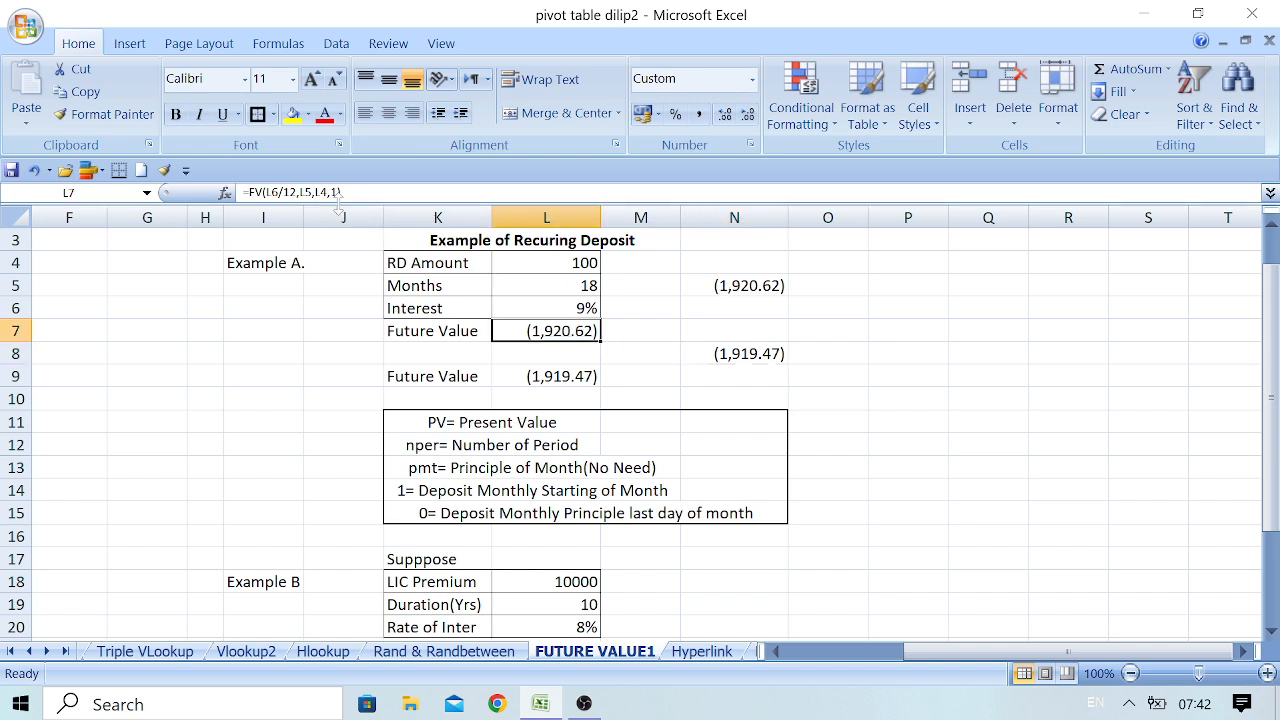
pyautogui.click(755, 286)
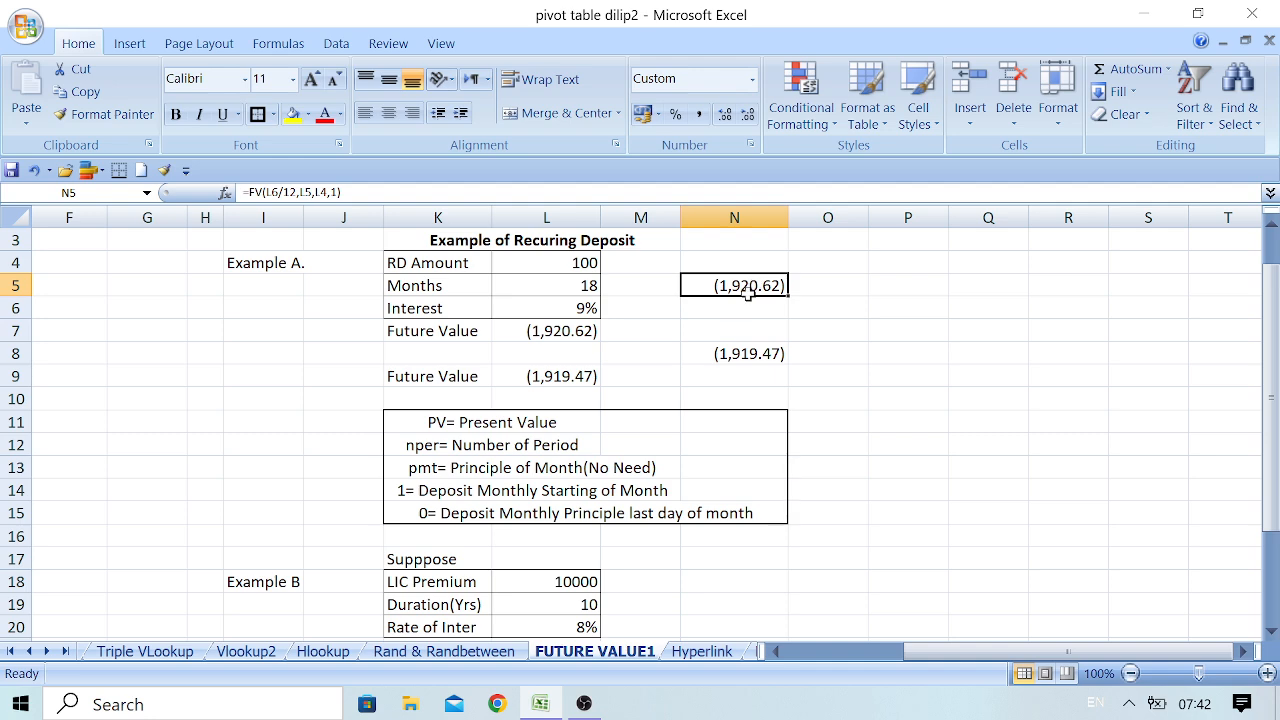
pyautogui.click(585, 380)
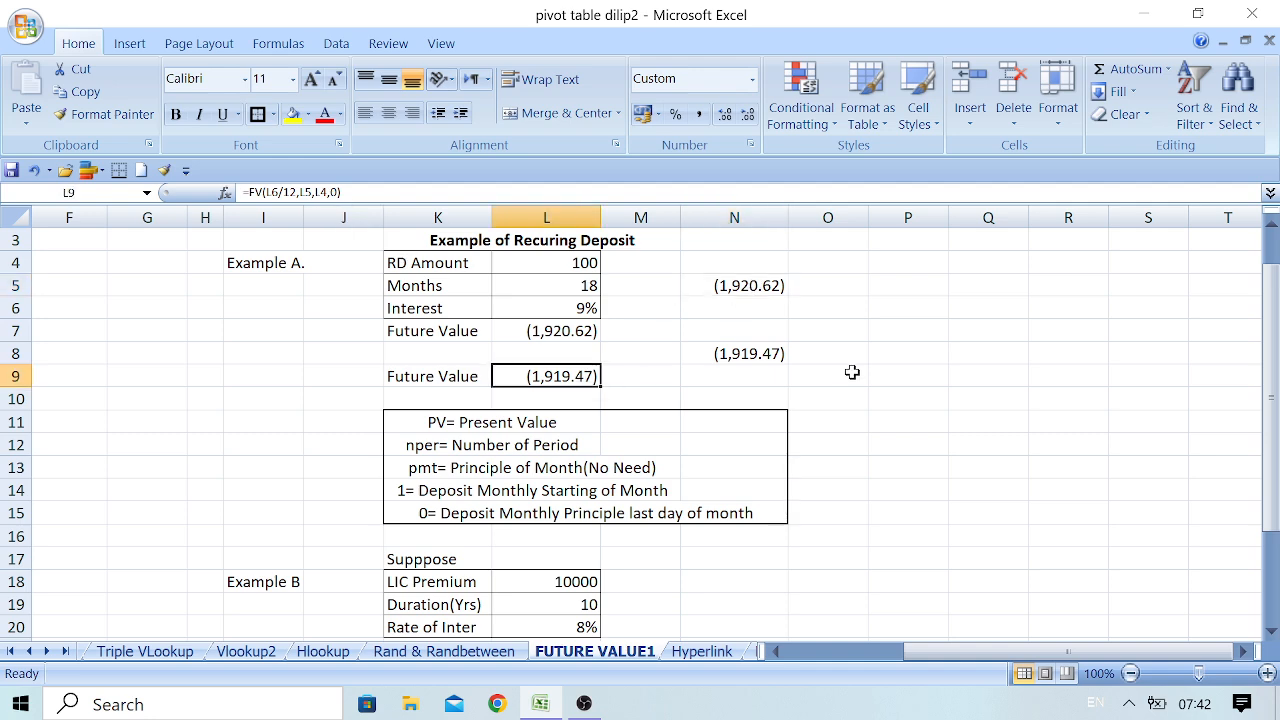
pyautogui.click(772, 355)
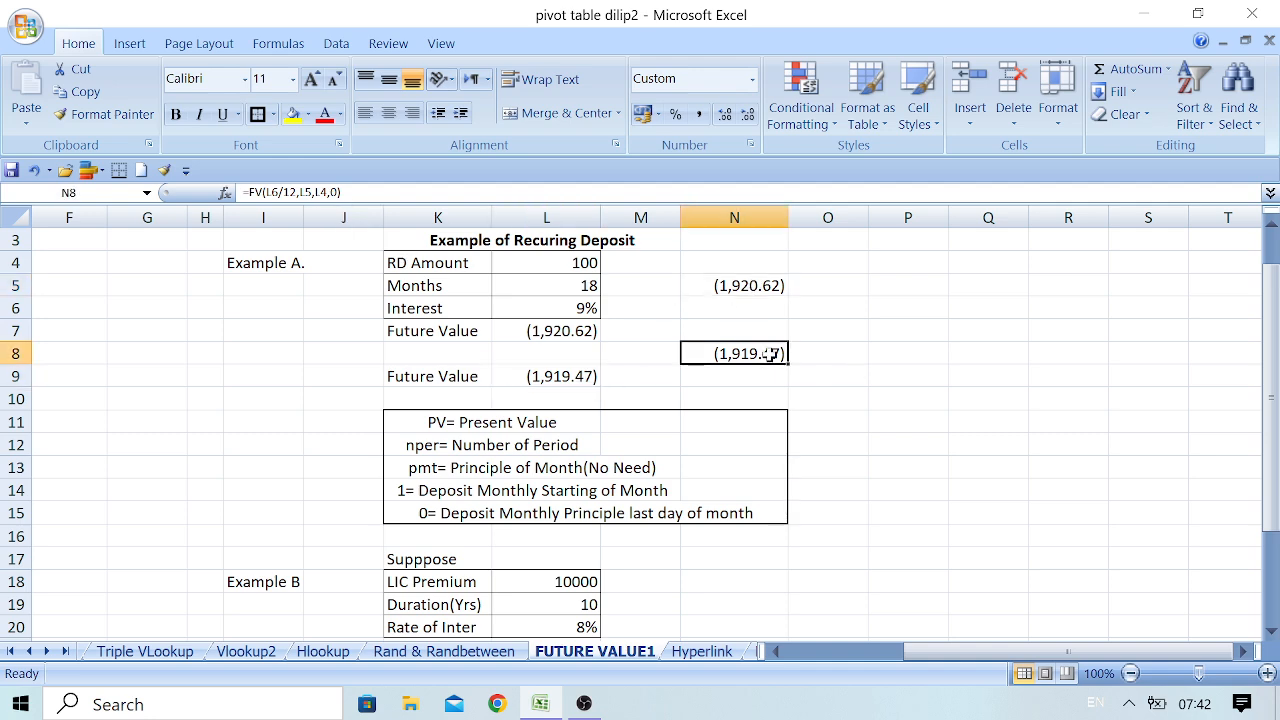
pyautogui.click(757, 287)
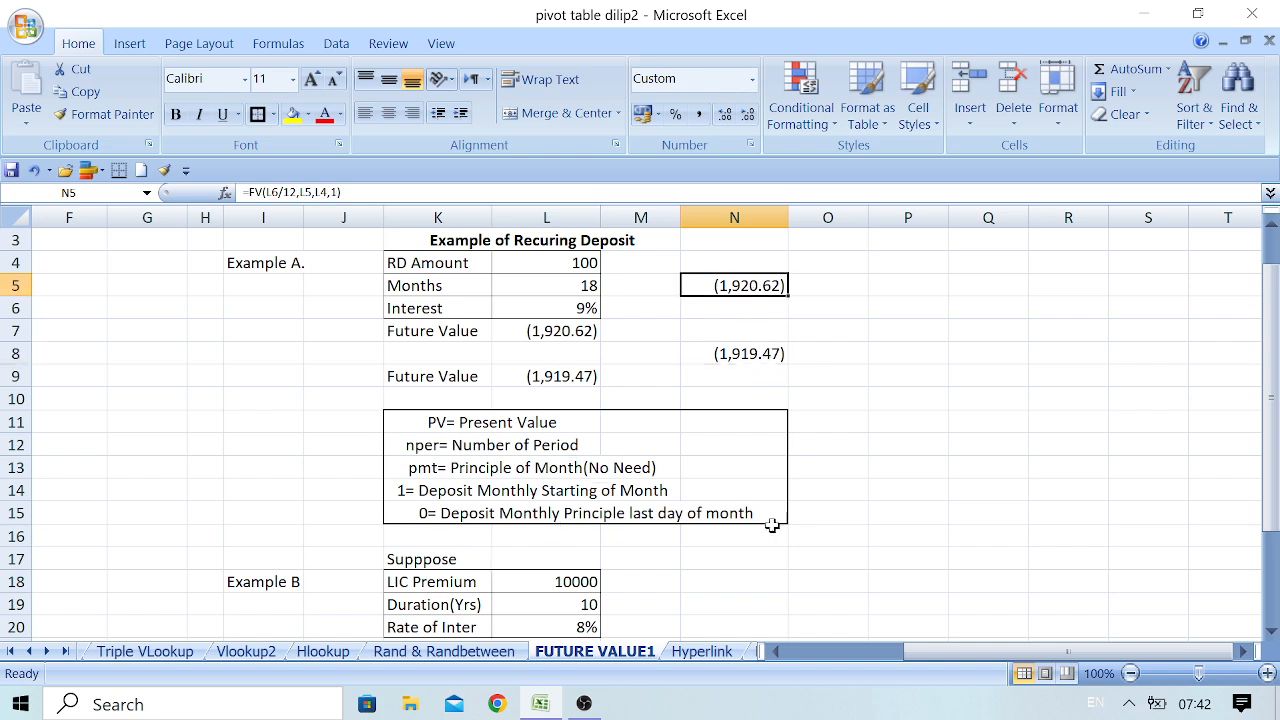
# Examine Example B's LIC premium, duration and interest rate, and the FV formulas in its Future Value cells L24 and L26
pyautogui.click(1269, 629)
pyautogui.click(1269, 629)
pyautogui.click(1269, 629)
pyautogui.click(1269, 629)
pyautogui.click(1269, 629)
pyautogui.click(1269, 629)
pyautogui.click(1269, 629)
pyautogui.click(1269, 629)
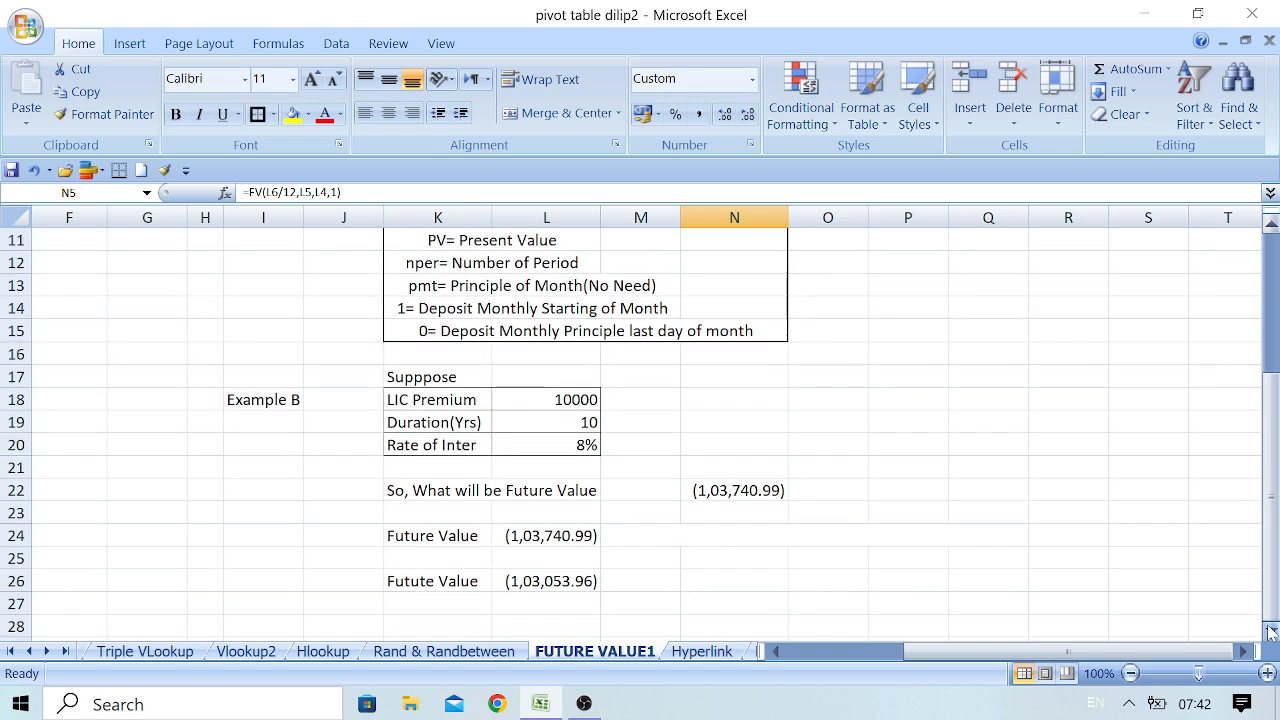
pyautogui.click(1270, 630)
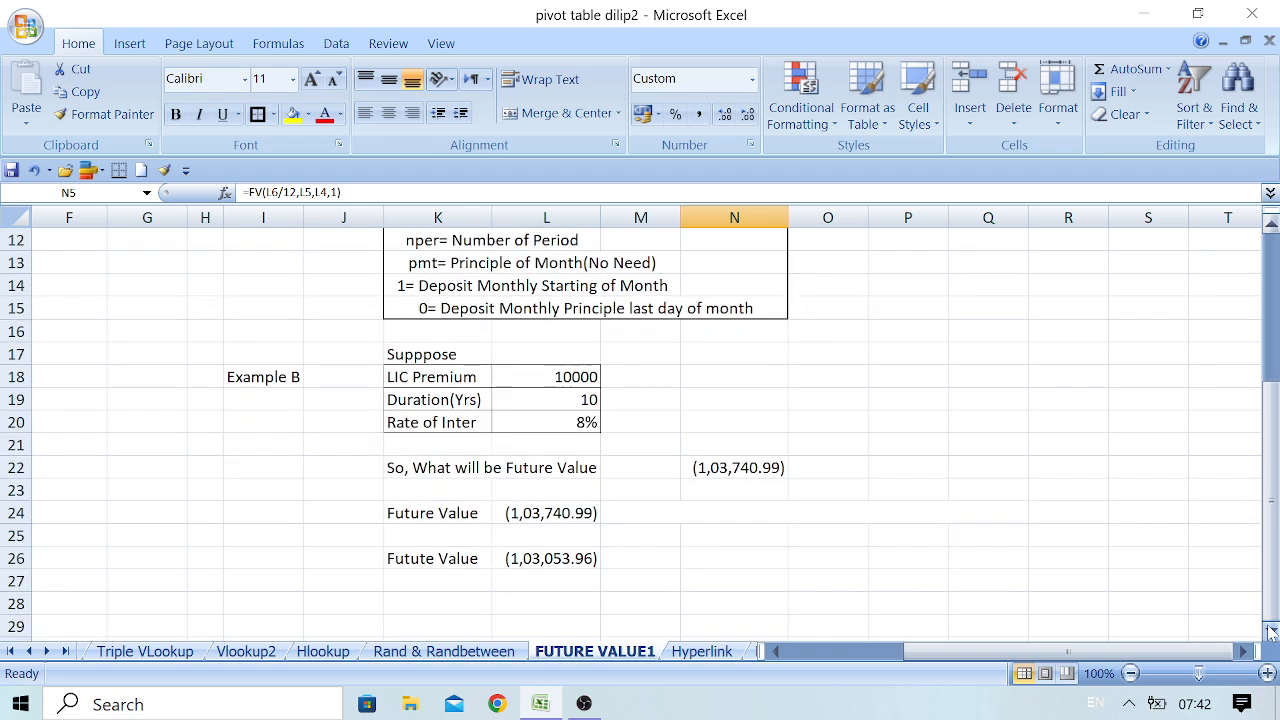
pyautogui.click(551, 379)
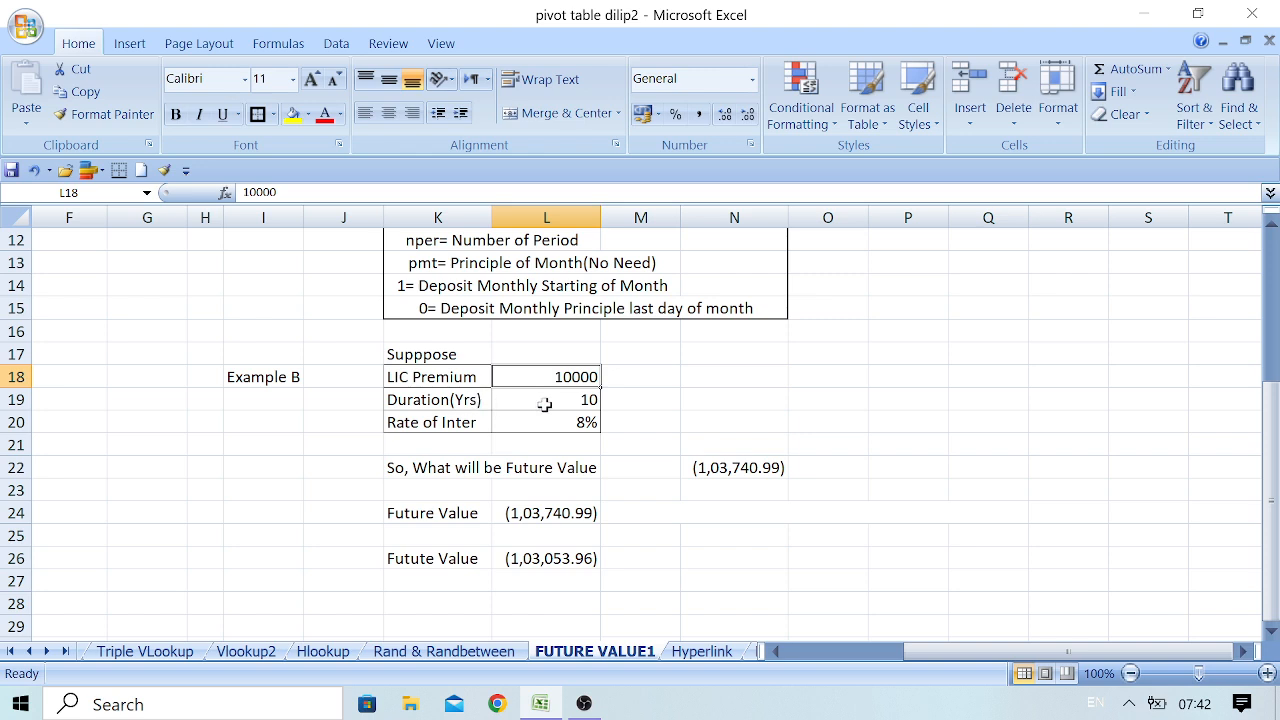
pyautogui.click(545, 400)
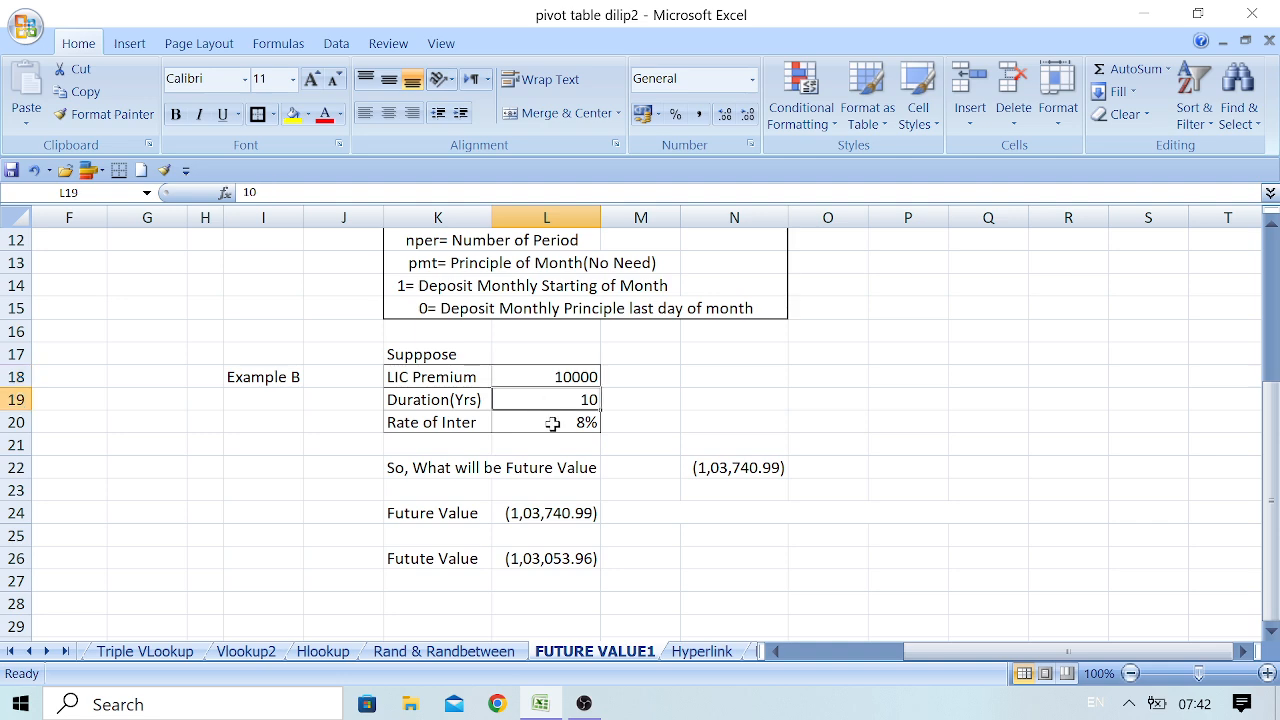
pyautogui.click(552, 424)
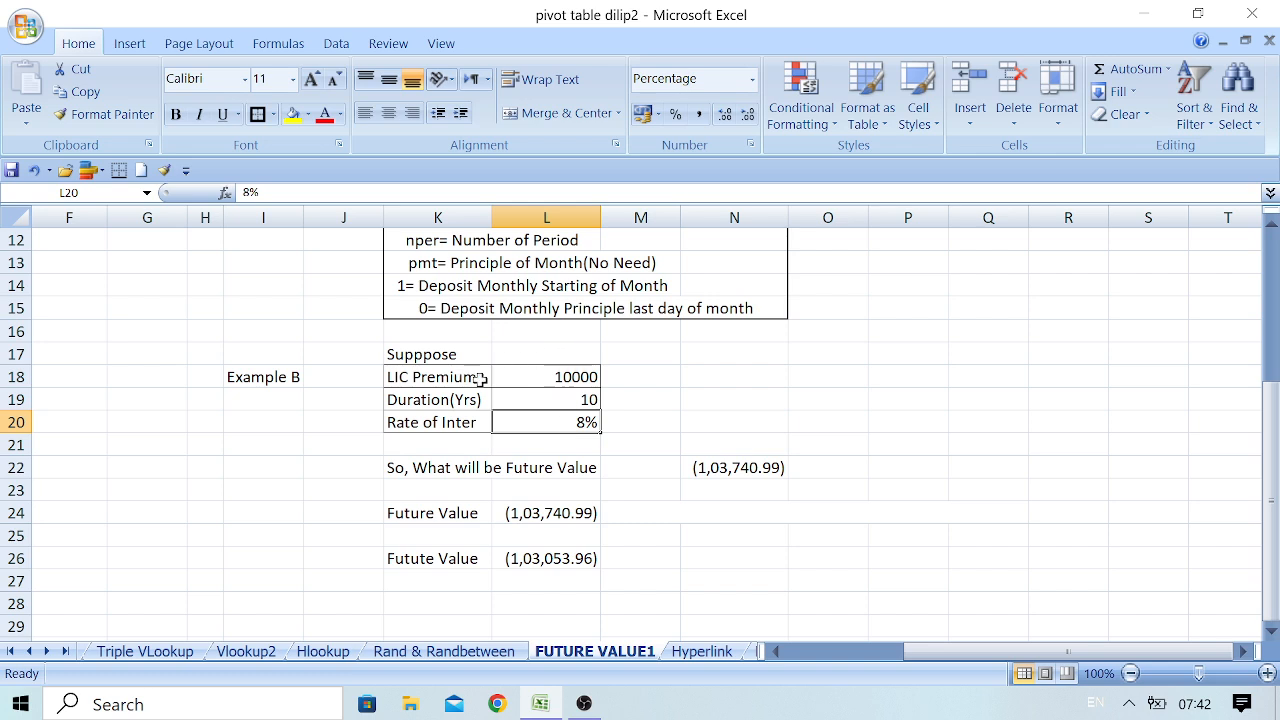
pyautogui.click(567, 379)
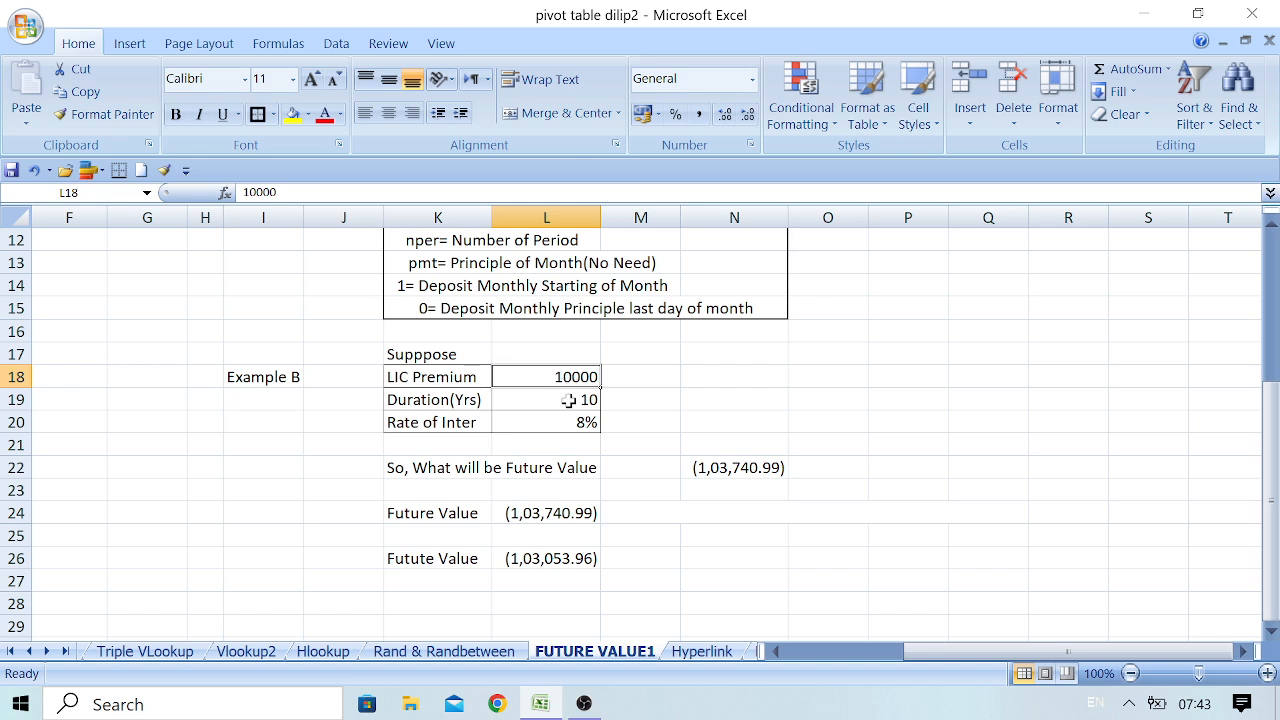
pyautogui.click(568, 400)
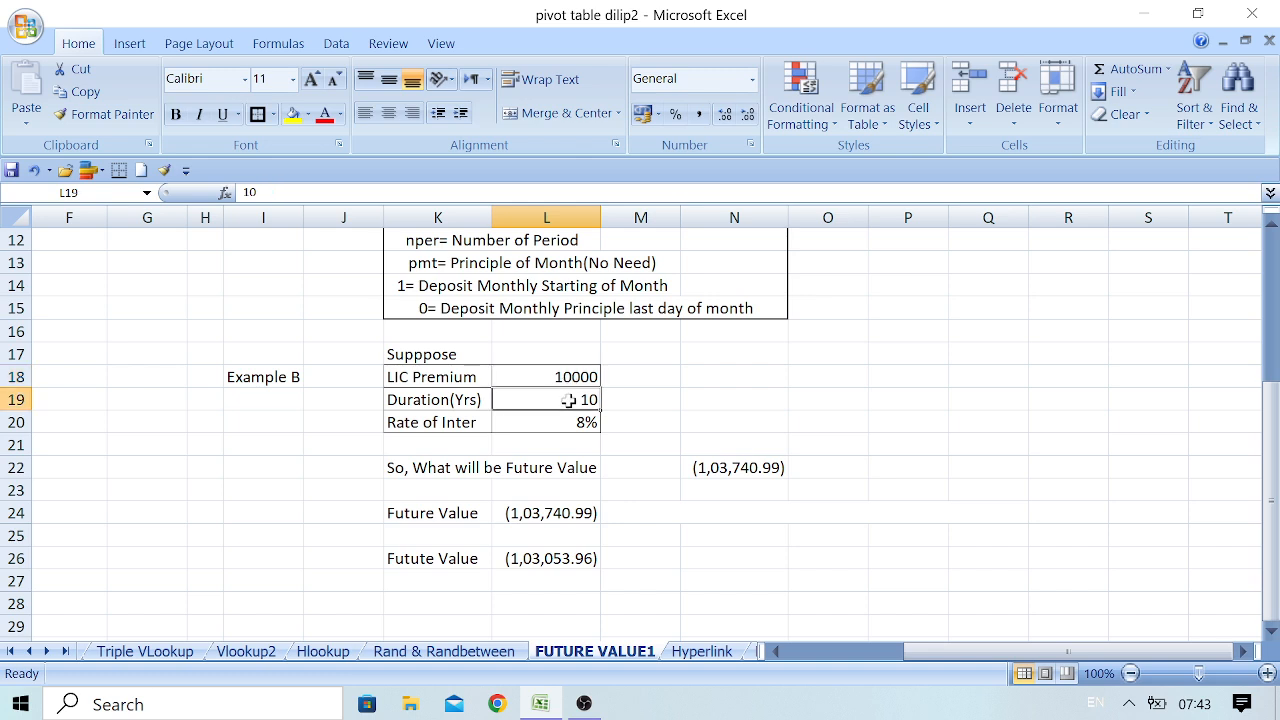
pyautogui.click(568, 422)
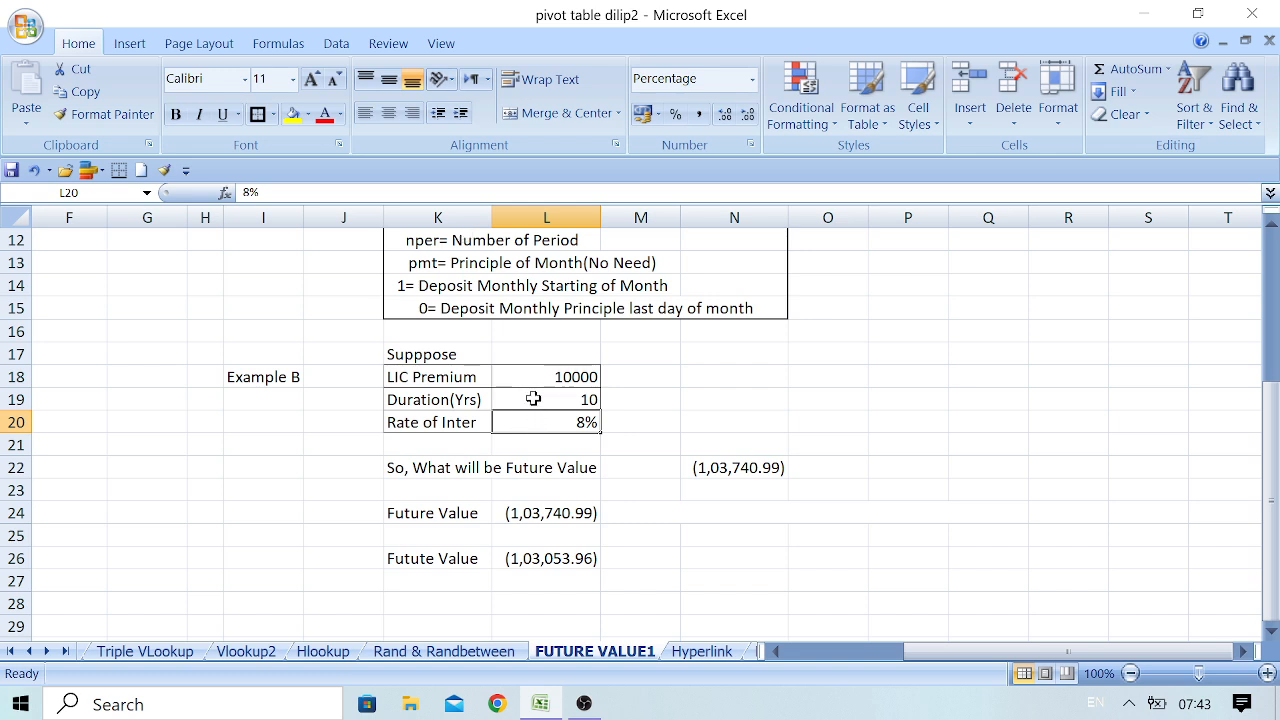
pyautogui.click(533, 399)
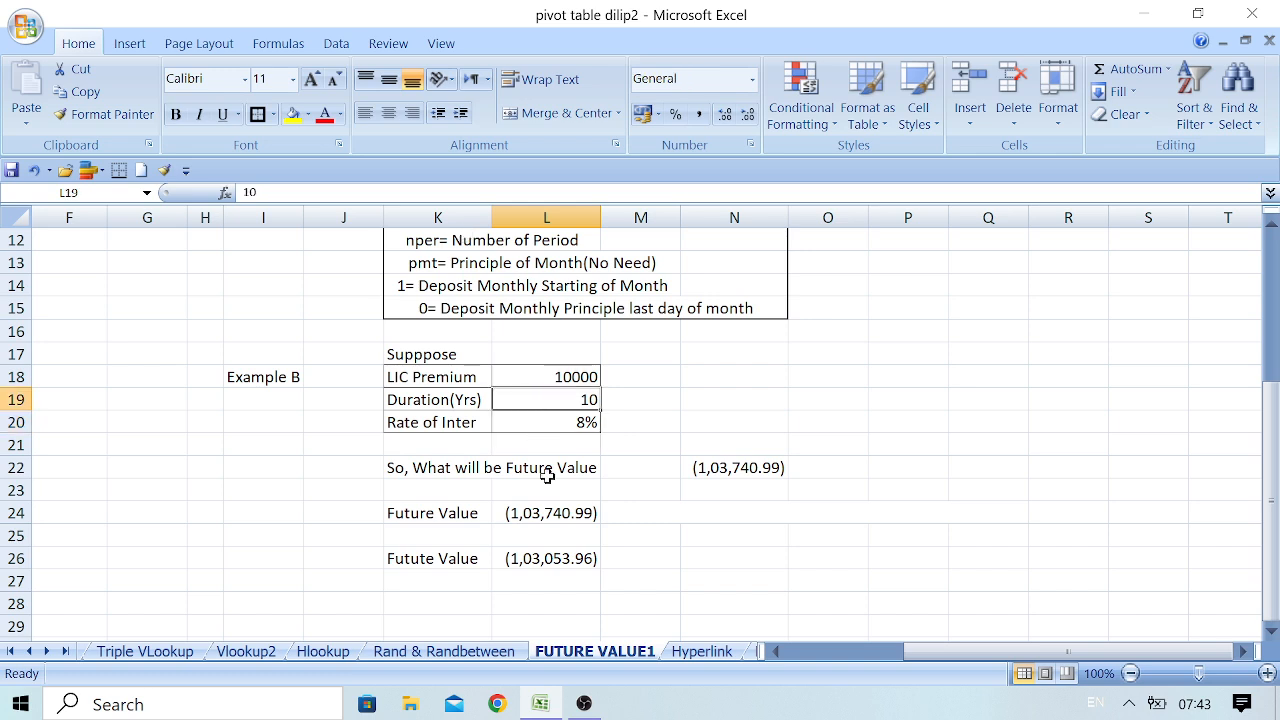
pyautogui.click(549, 515)
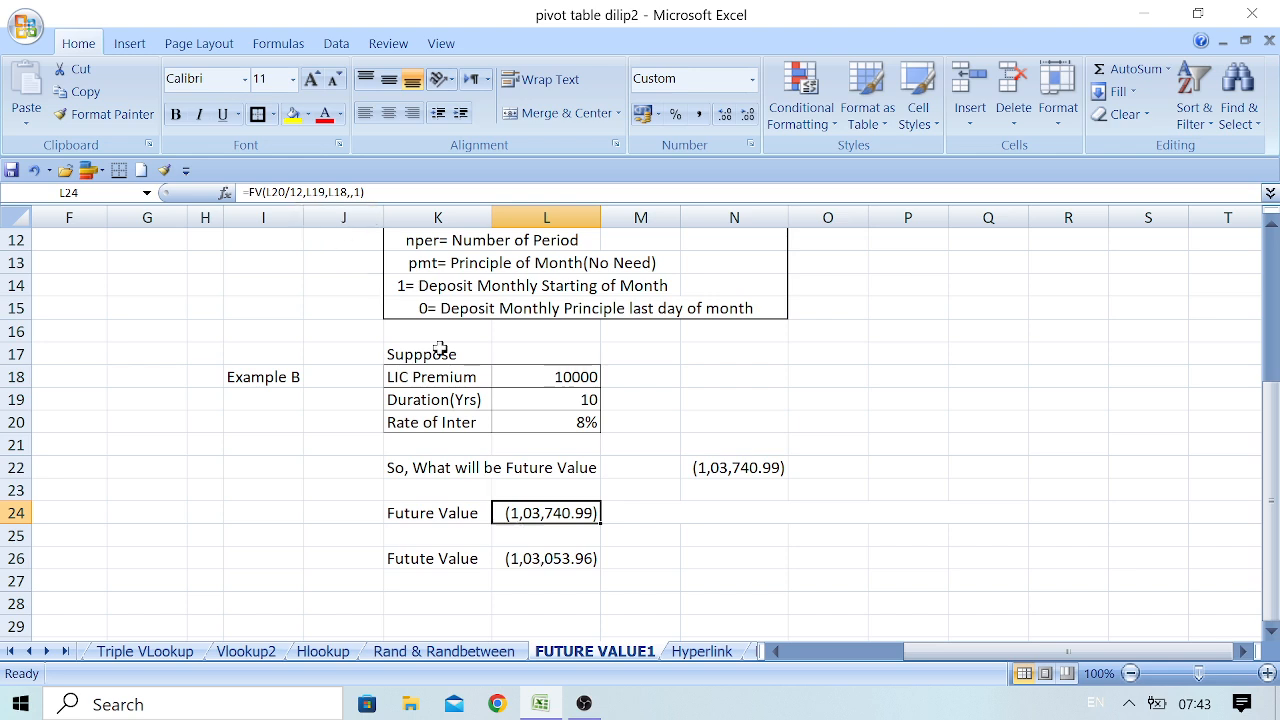
pyautogui.click(544, 556)
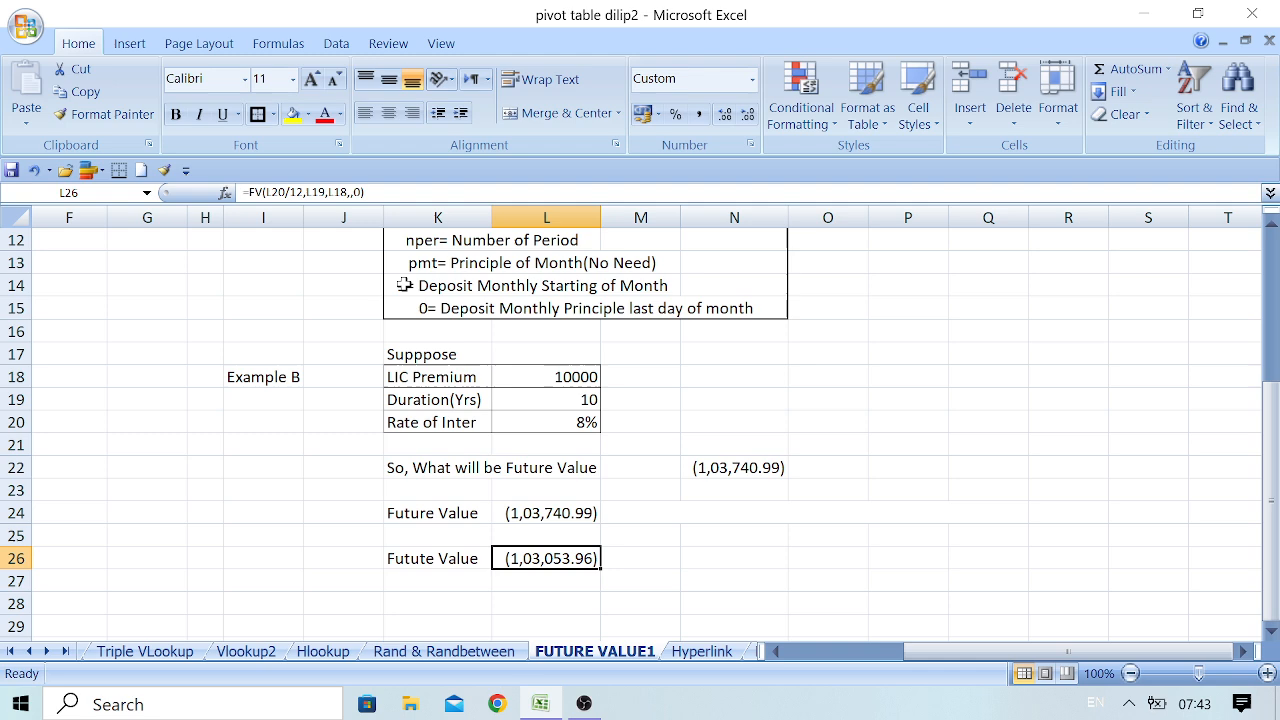
pyautogui.click(562, 516)
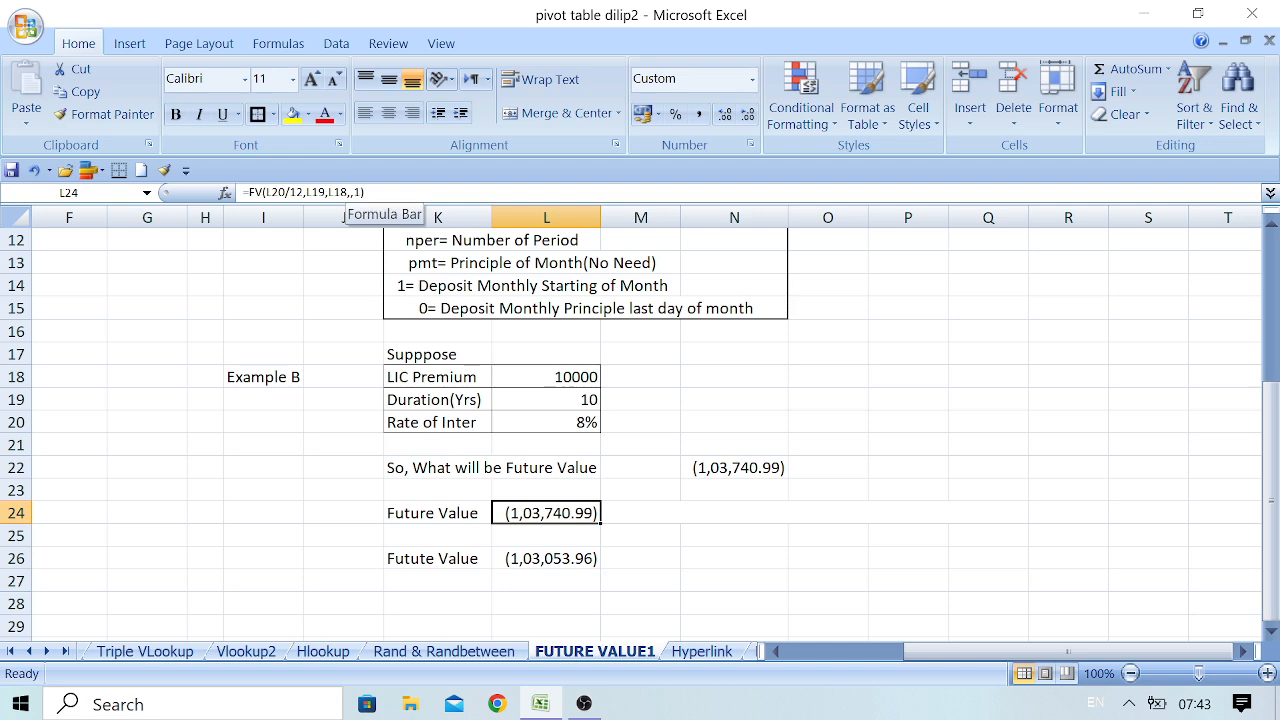
# Calculate Example B's future value in Q21 with =FV(L20/12,L19,L18,,0) and format the result in Comma Style
pyautogui.click(755, 520)
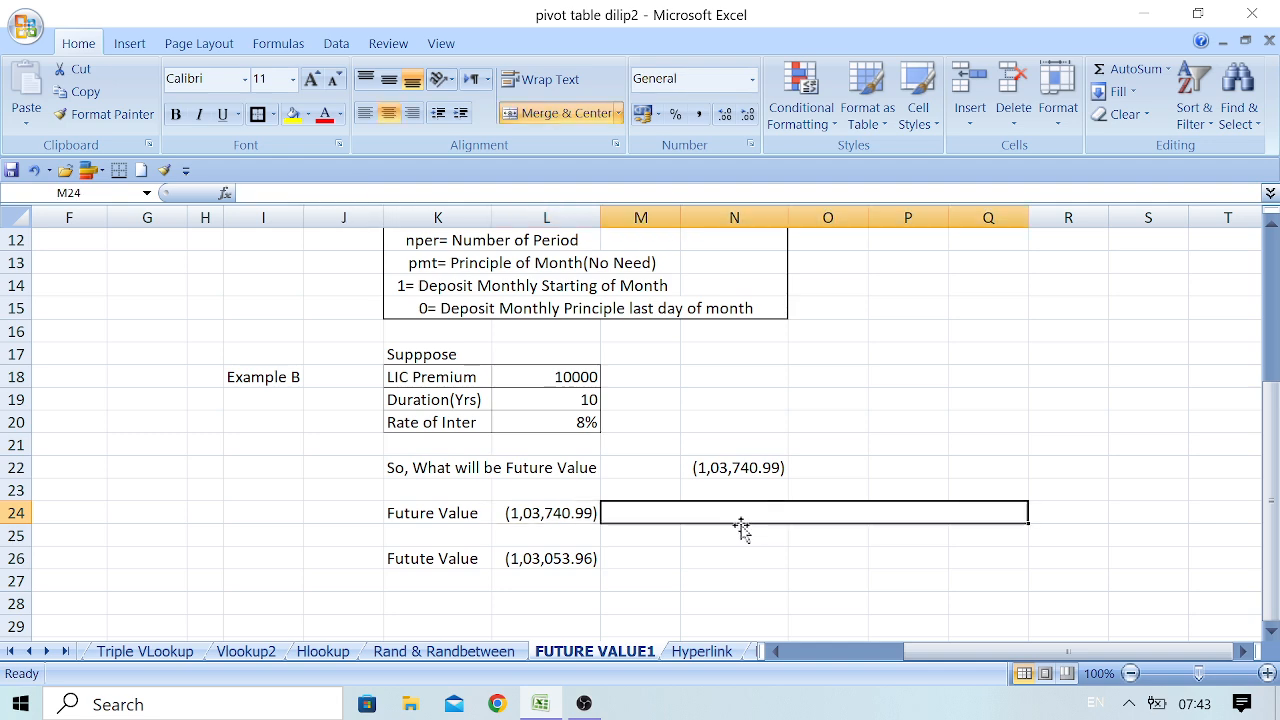
pyautogui.click(978, 449)
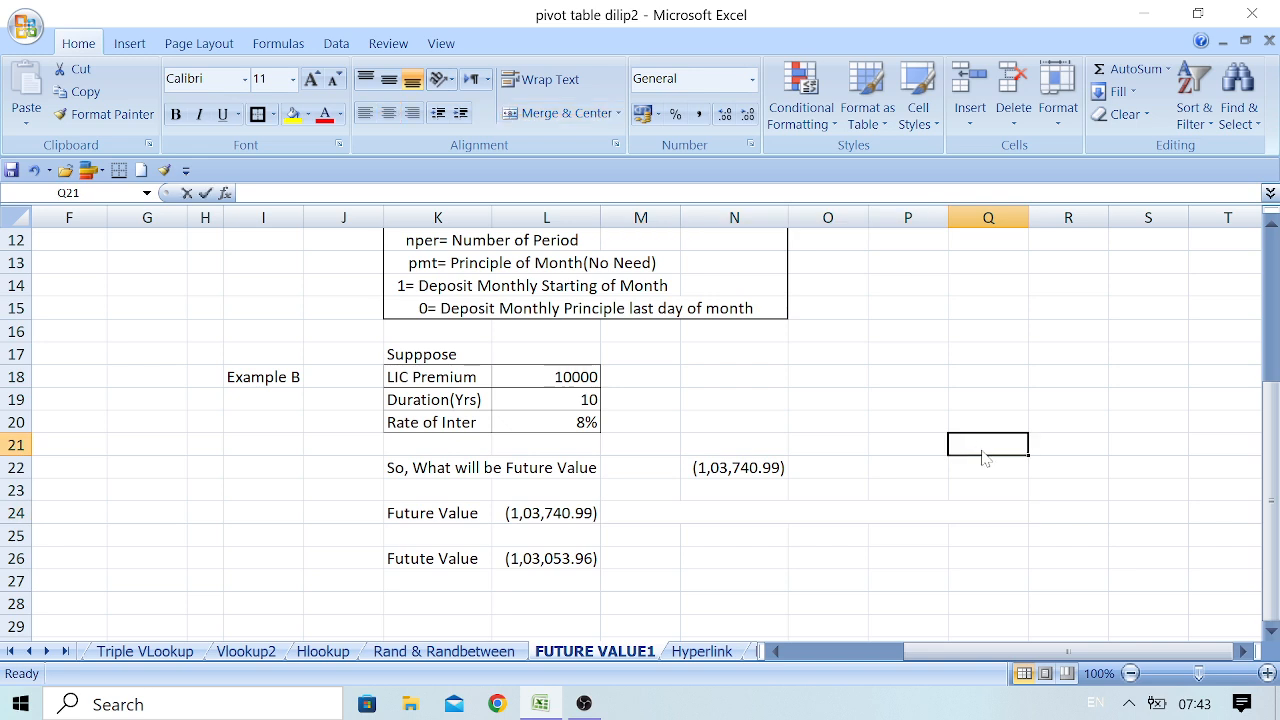
pyautogui.write('=fv')
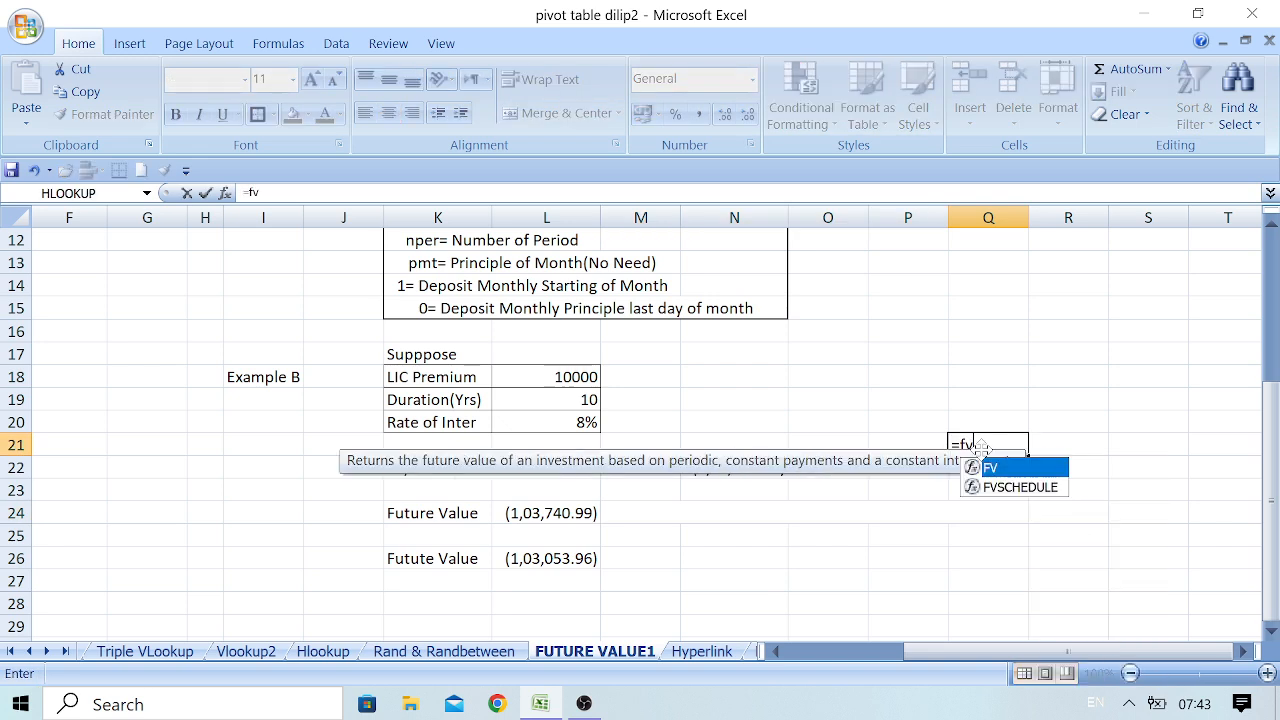
pyautogui.write('(')
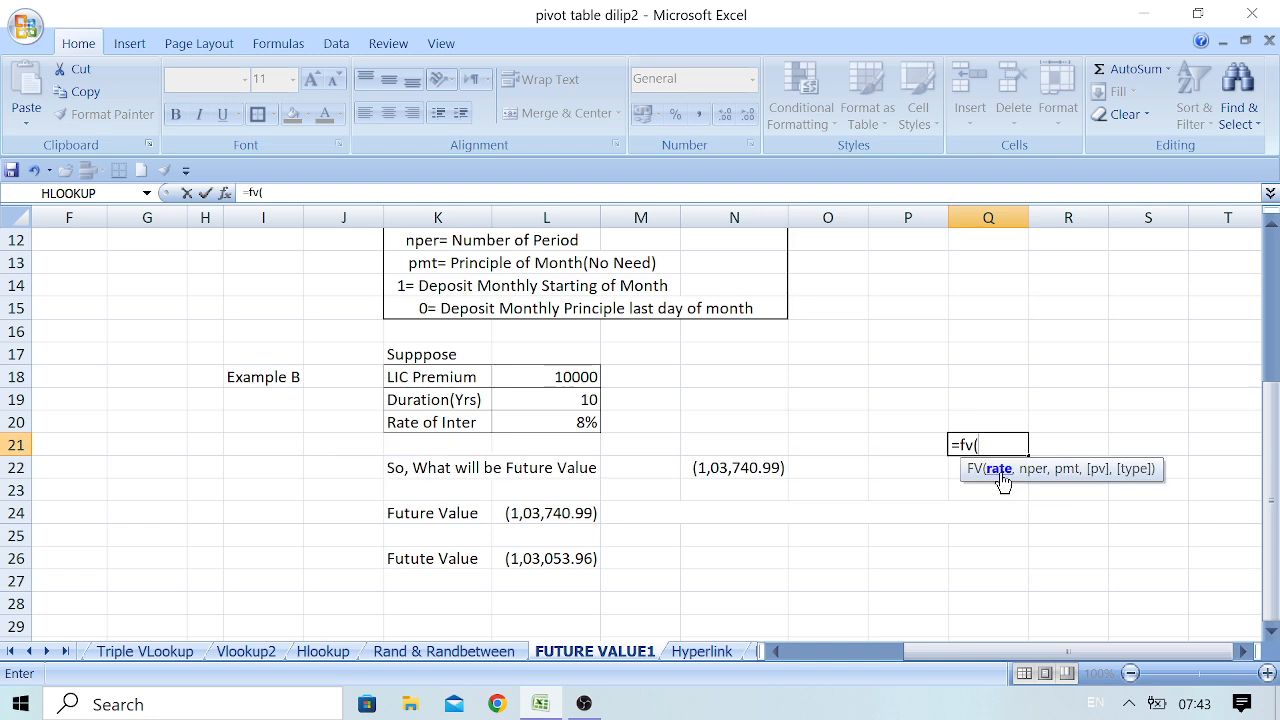
pyautogui.click(575, 427)
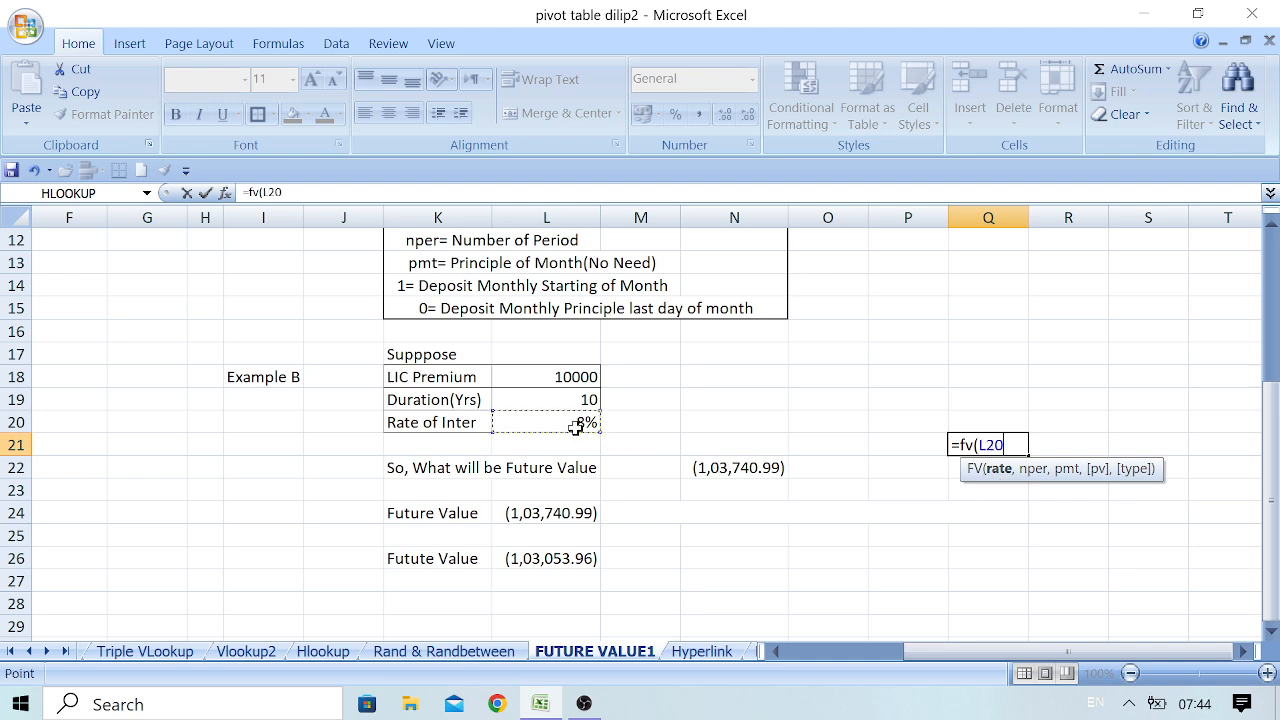
pyautogui.write('/12')
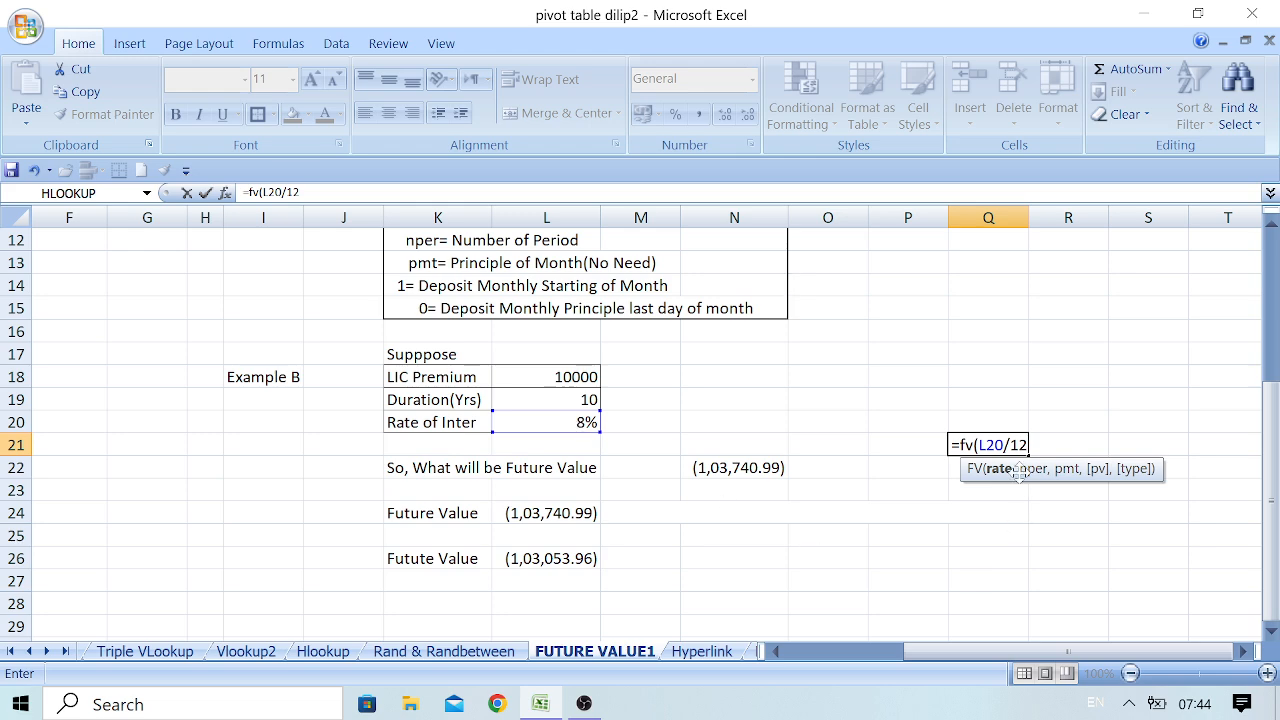
pyautogui.write(',')
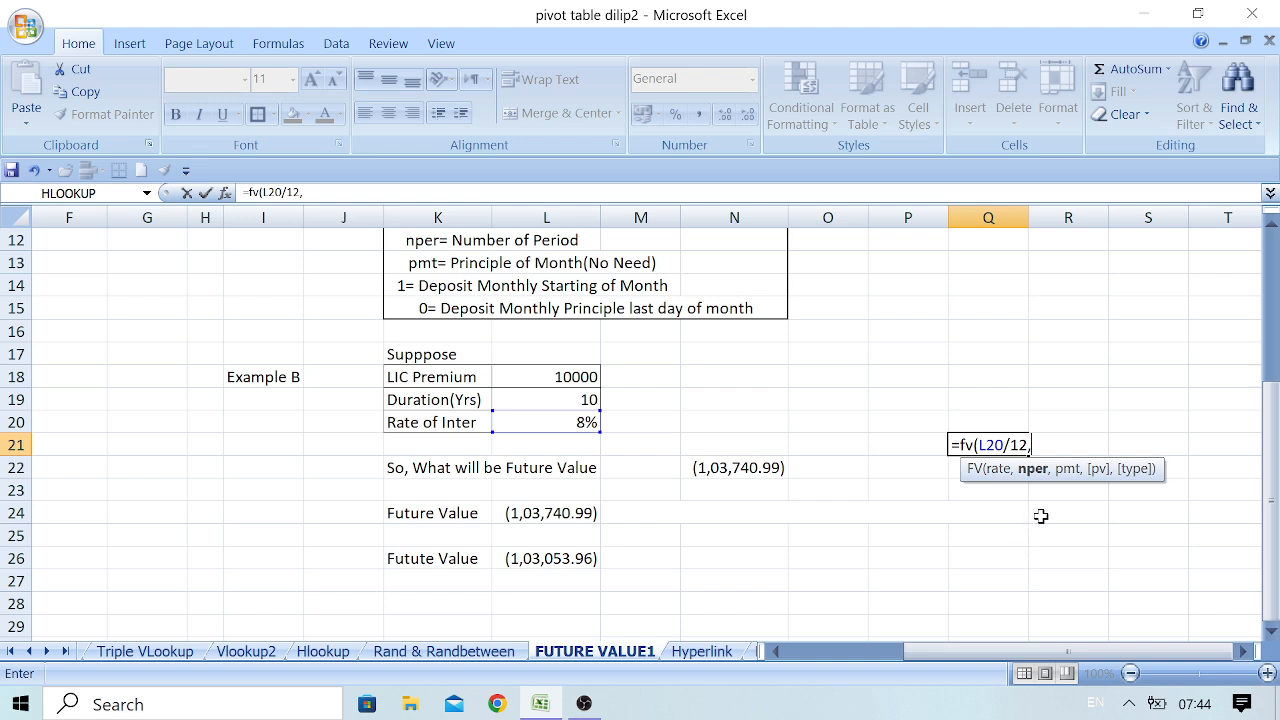
pyautogui.click(580, 402)
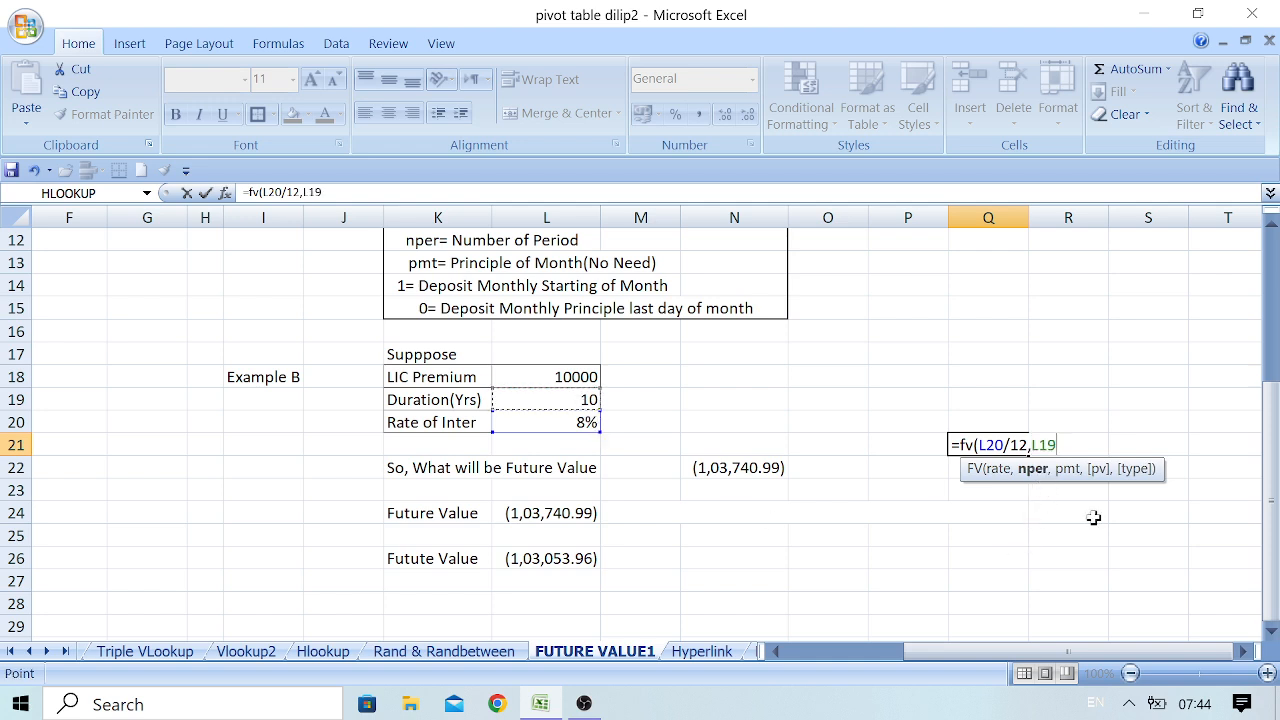
pyautogui.write(',')
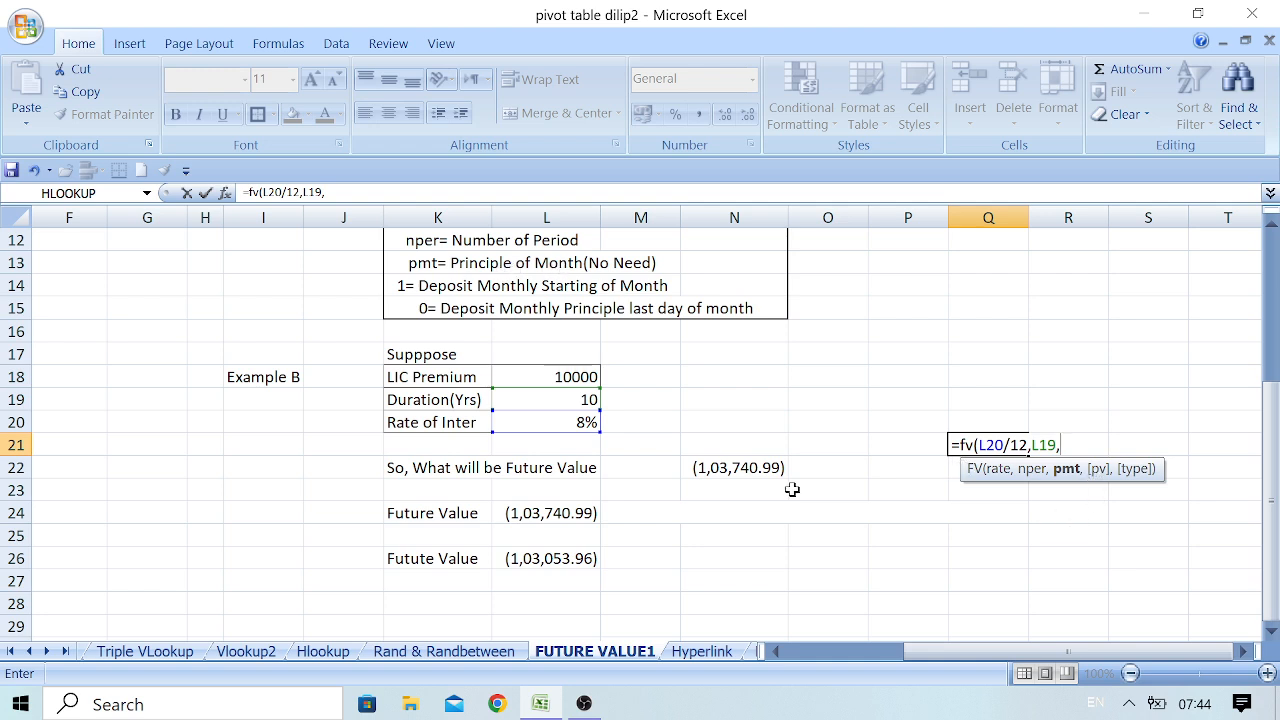
pyautogui.click(566, 380)
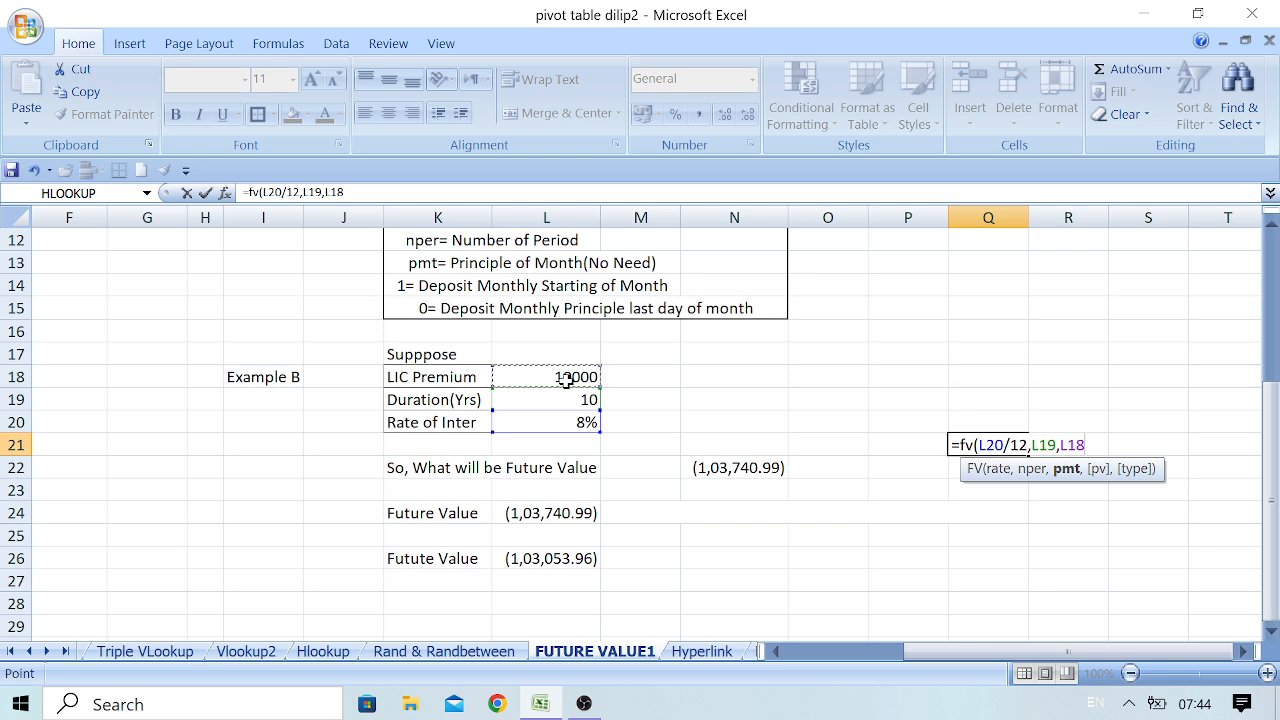
pyautogui.write(',,')
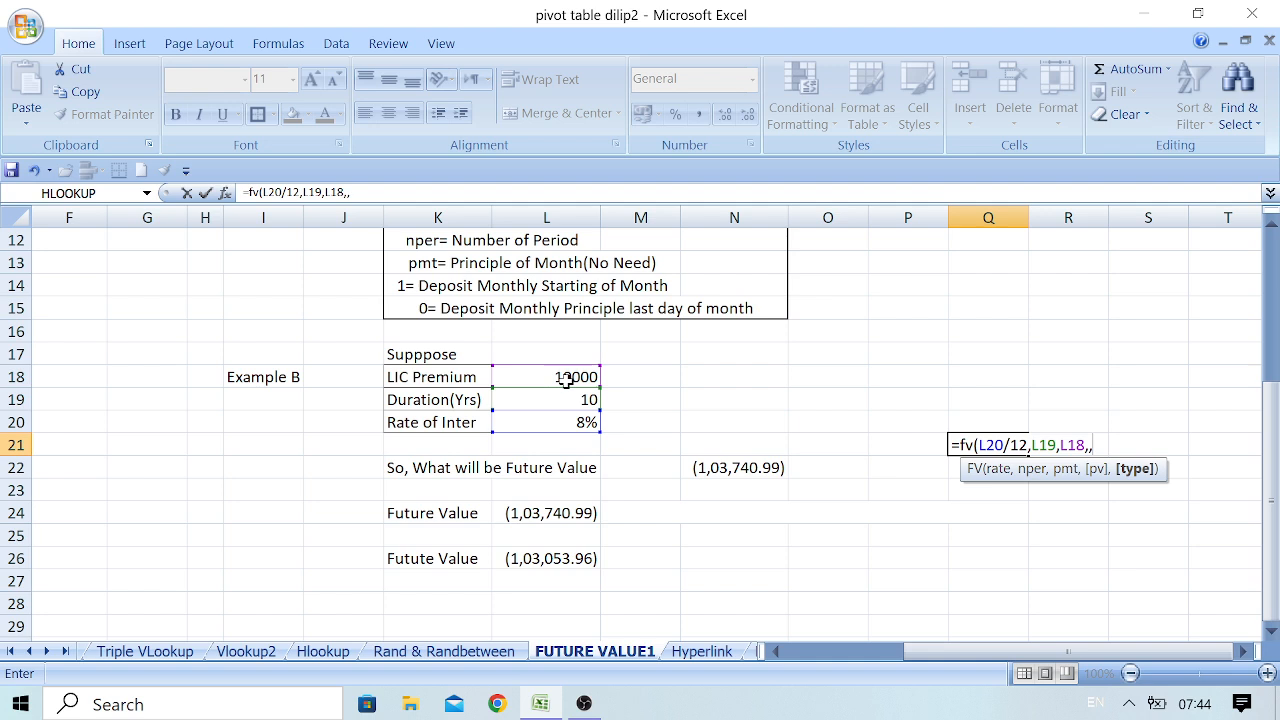
pyautogui.write('0')
pyautogui.write(')')
pyautogui.press('Return')
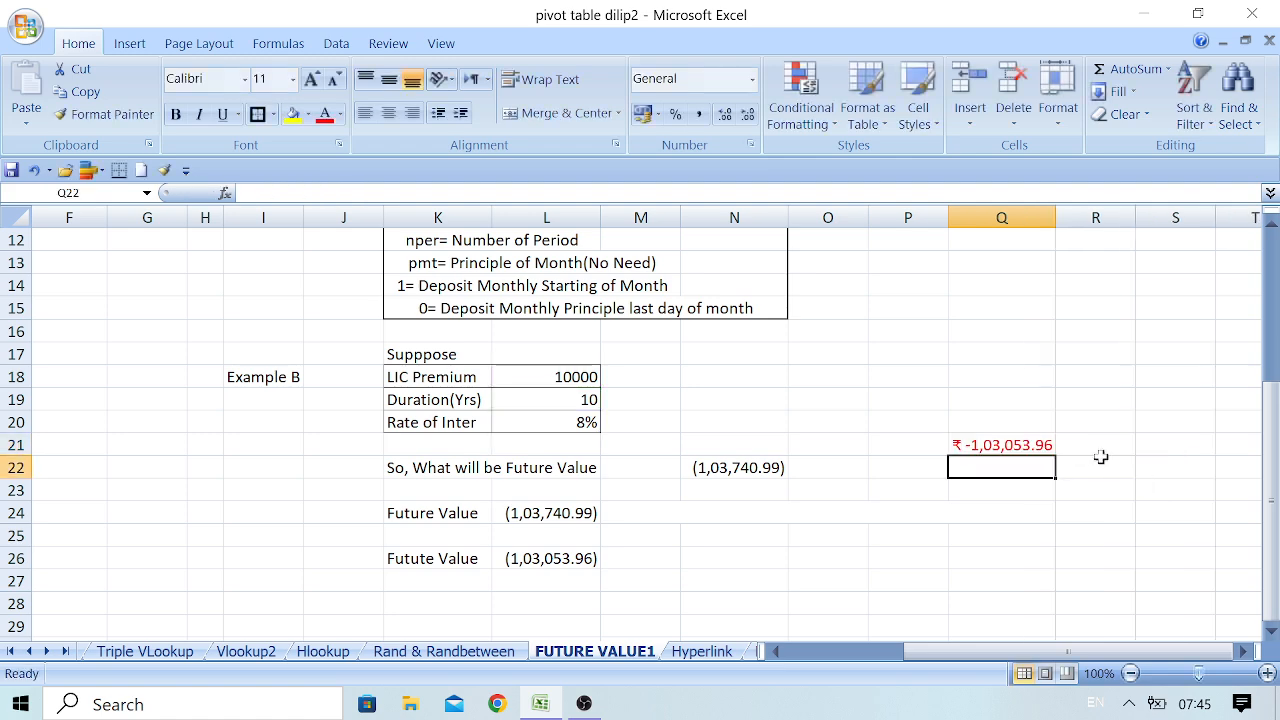
pyautogui.click(1022, 450)
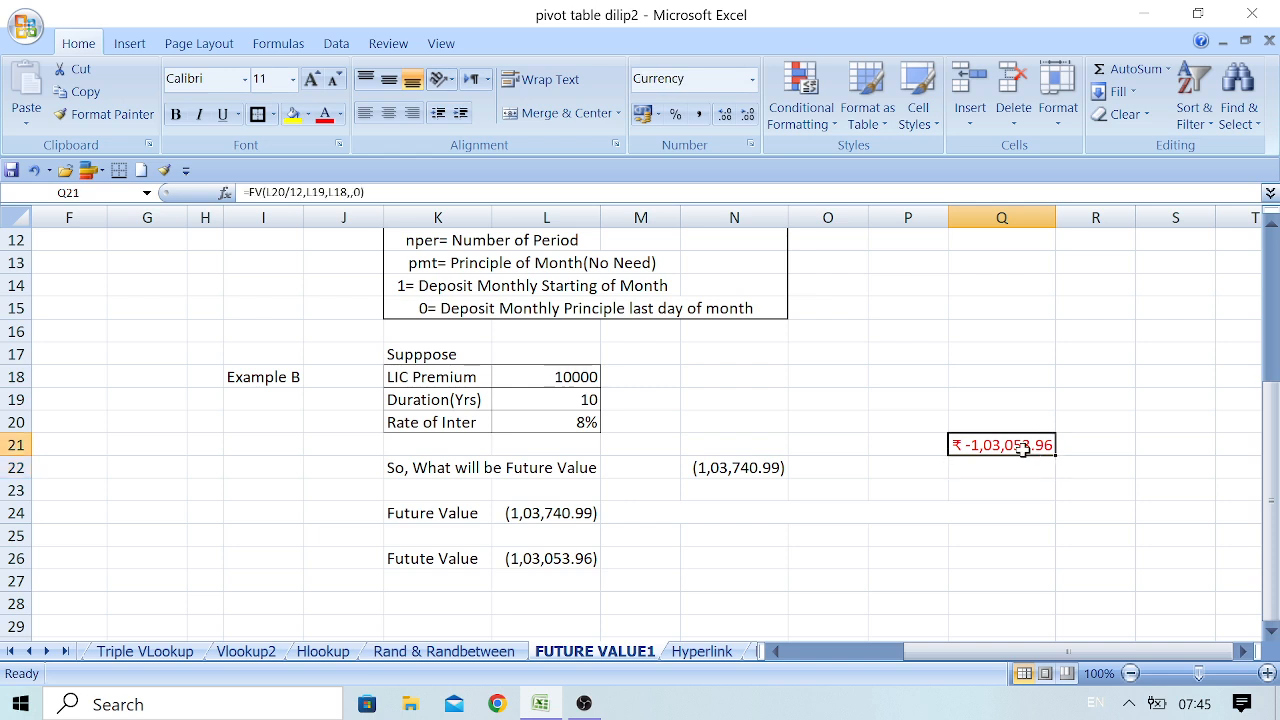
pyautogui.click(698, 116)
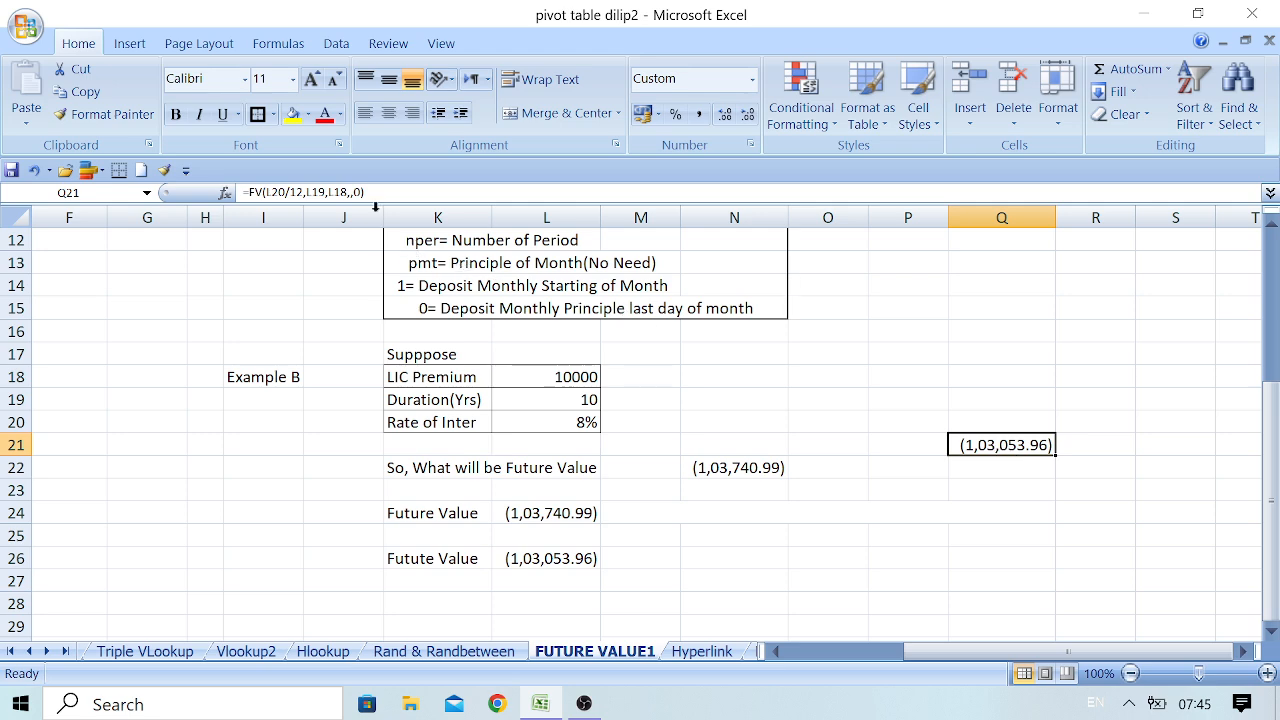
# Calculate Example B's future value for start-of-period payments in R24 with =FV(L20/12,L19,L18,,1)
pyautogui.click(977, 509)
pyautogui.click(1104, 522)
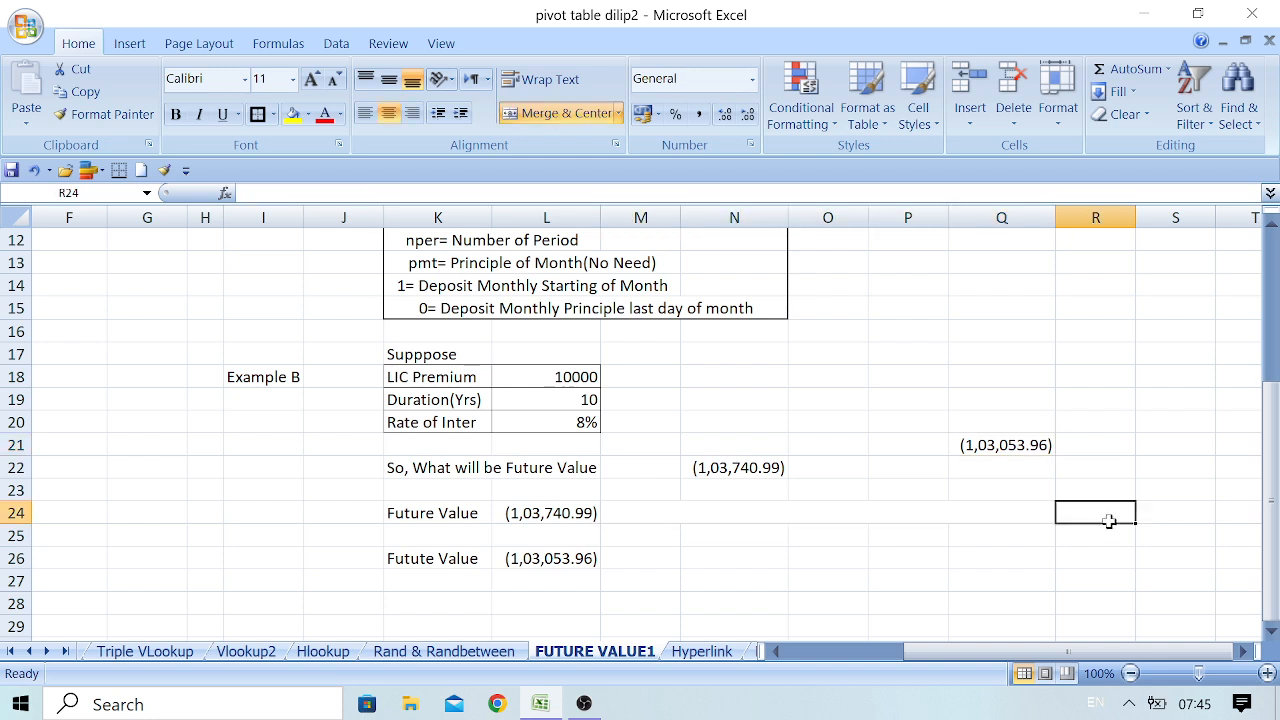
pyautogui.write('=')
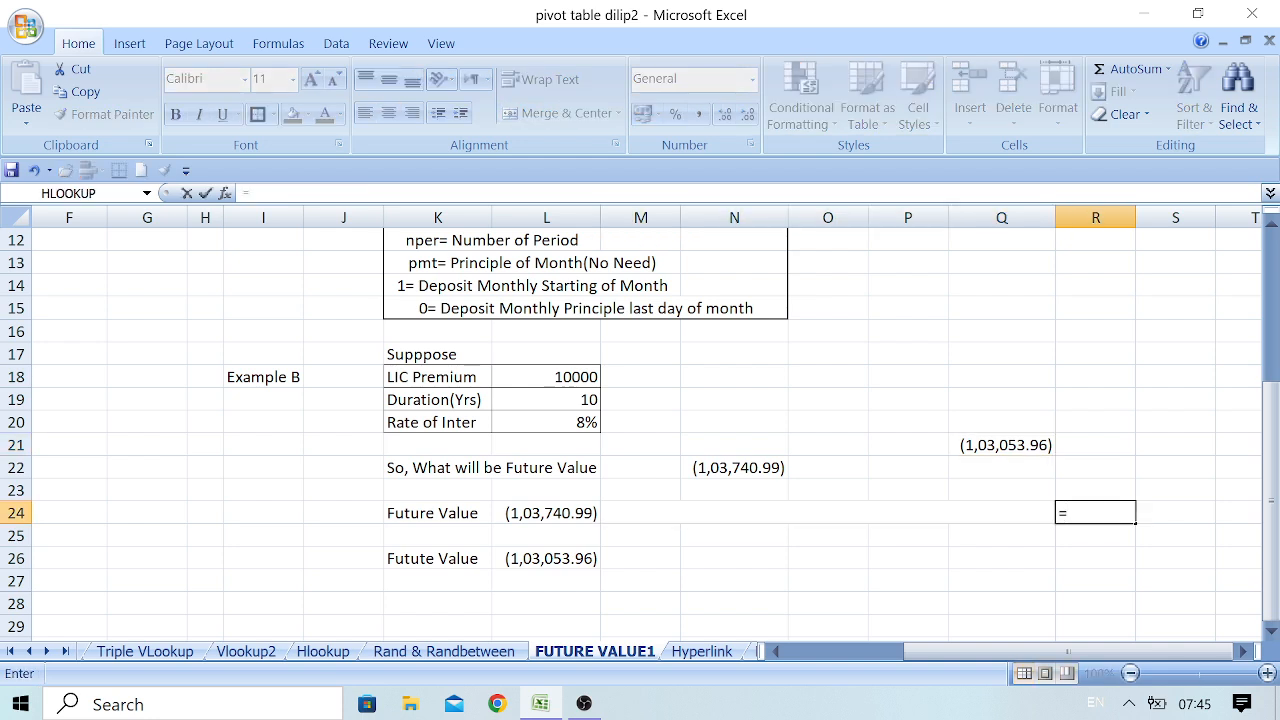
pyautogui.write('fv')
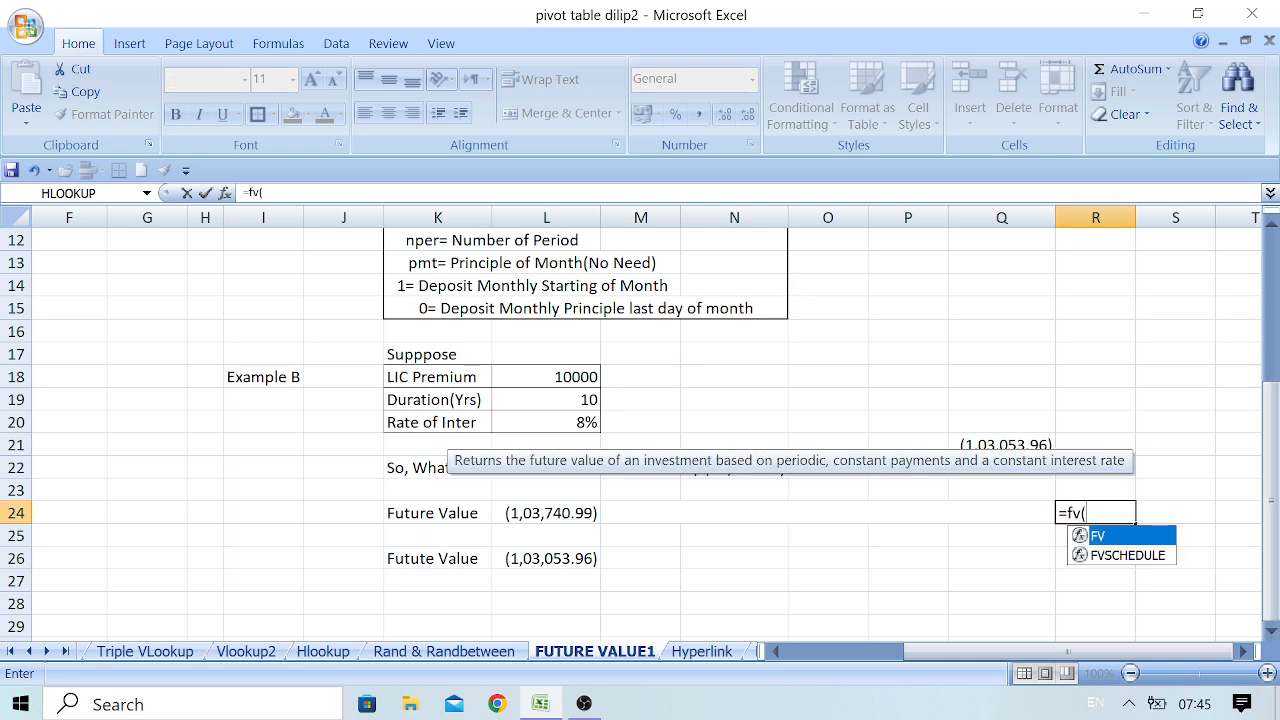
pyautogui.write('(')
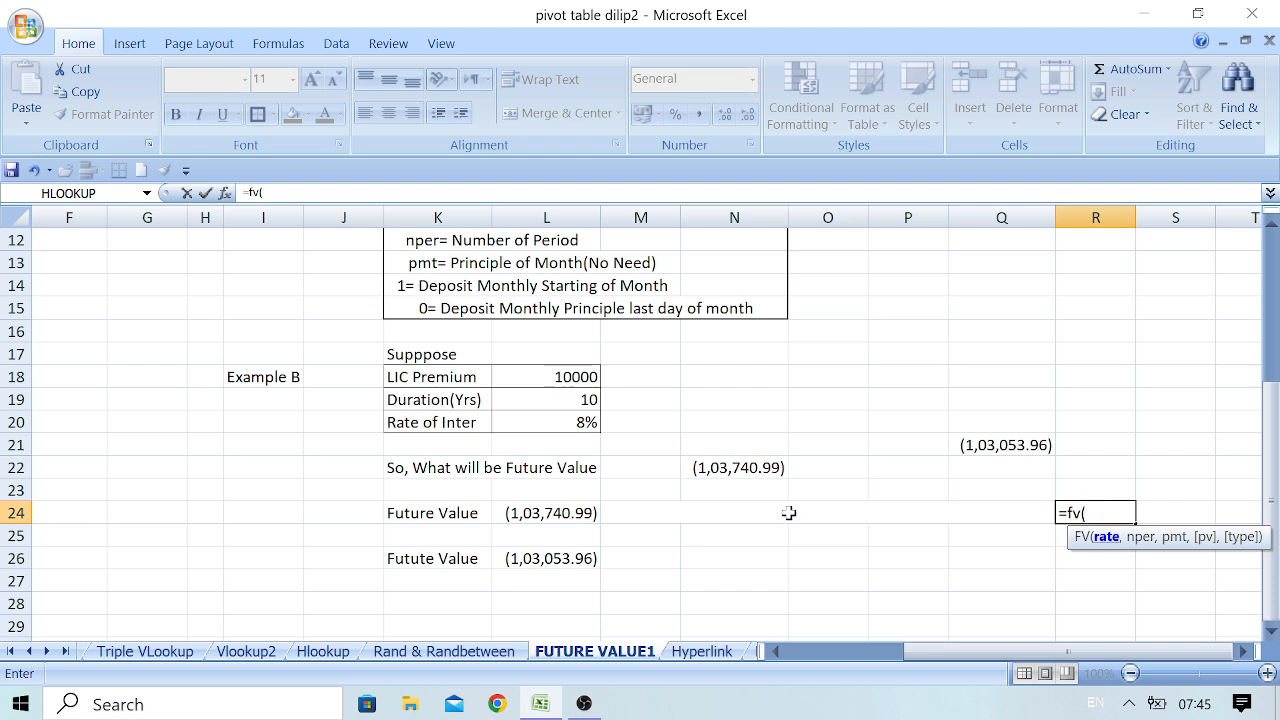
pyautogui.click(557, 424)
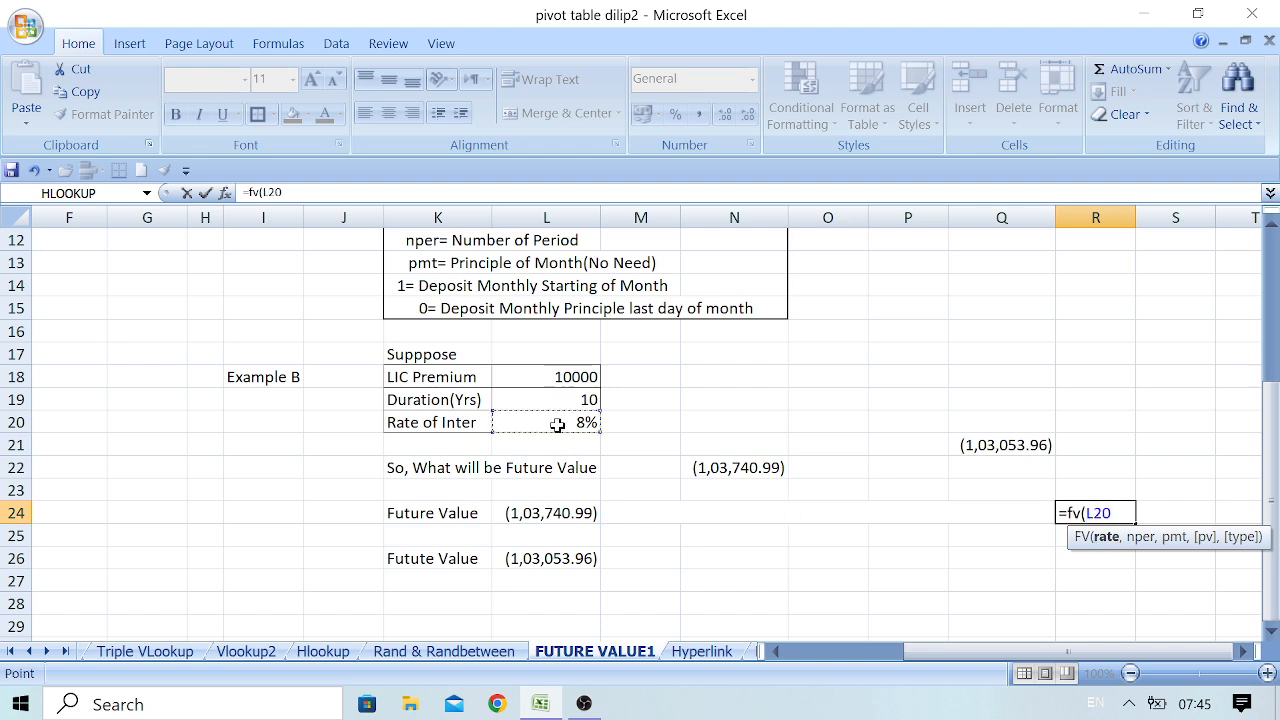
pyautogui.write('/12,')
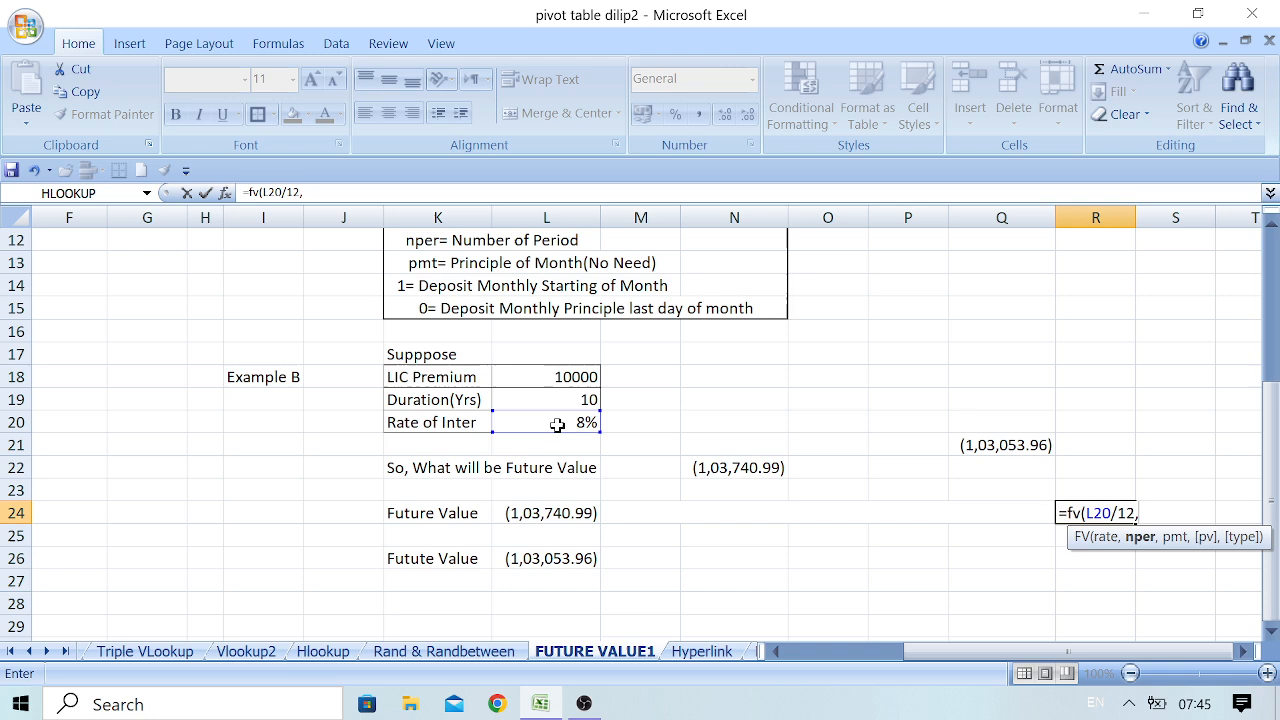
pyautogui.click(518, 399)
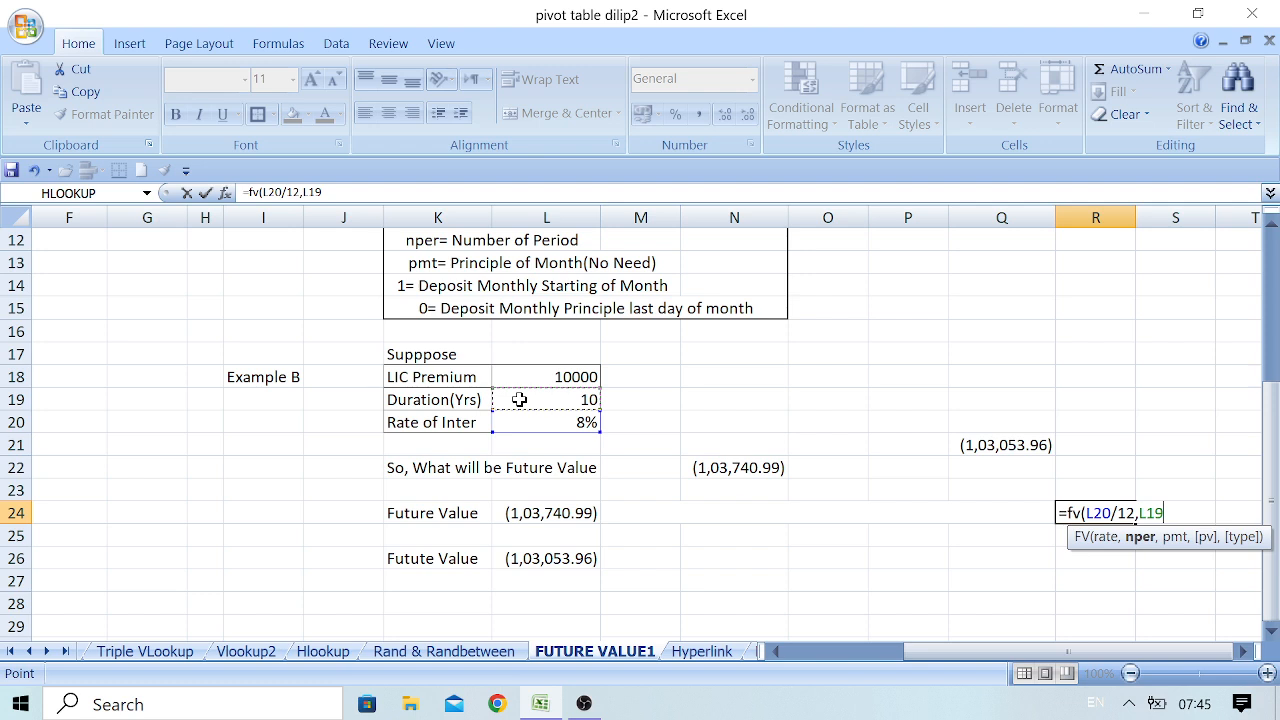
pyautogui.write(',')
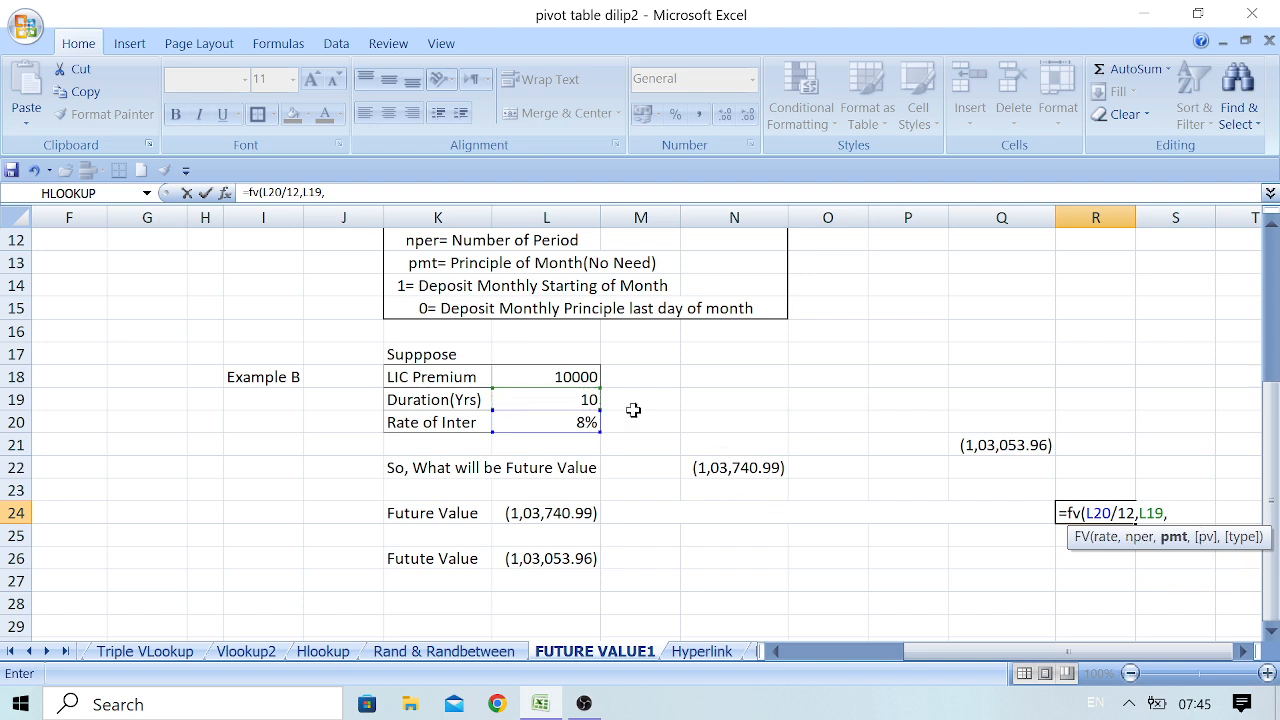
pyautogui.click(579, 377)
pyautogui.write(',,')
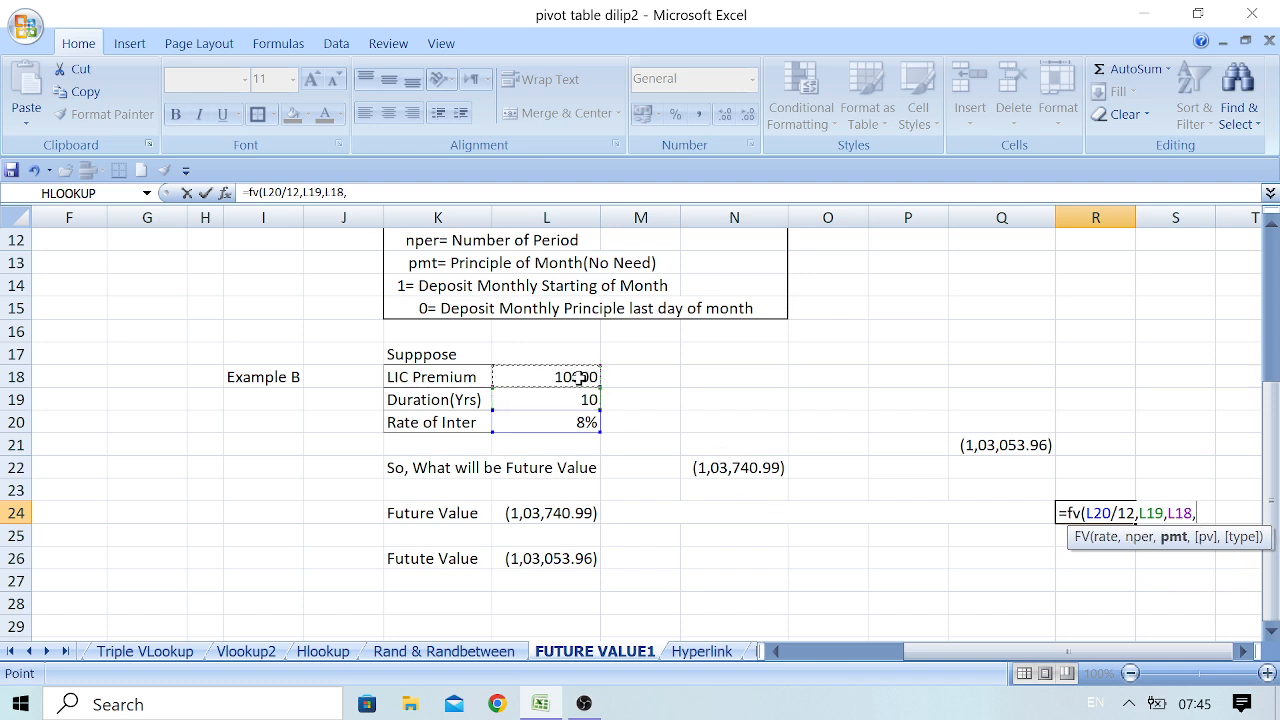
pyautogui.write('1')
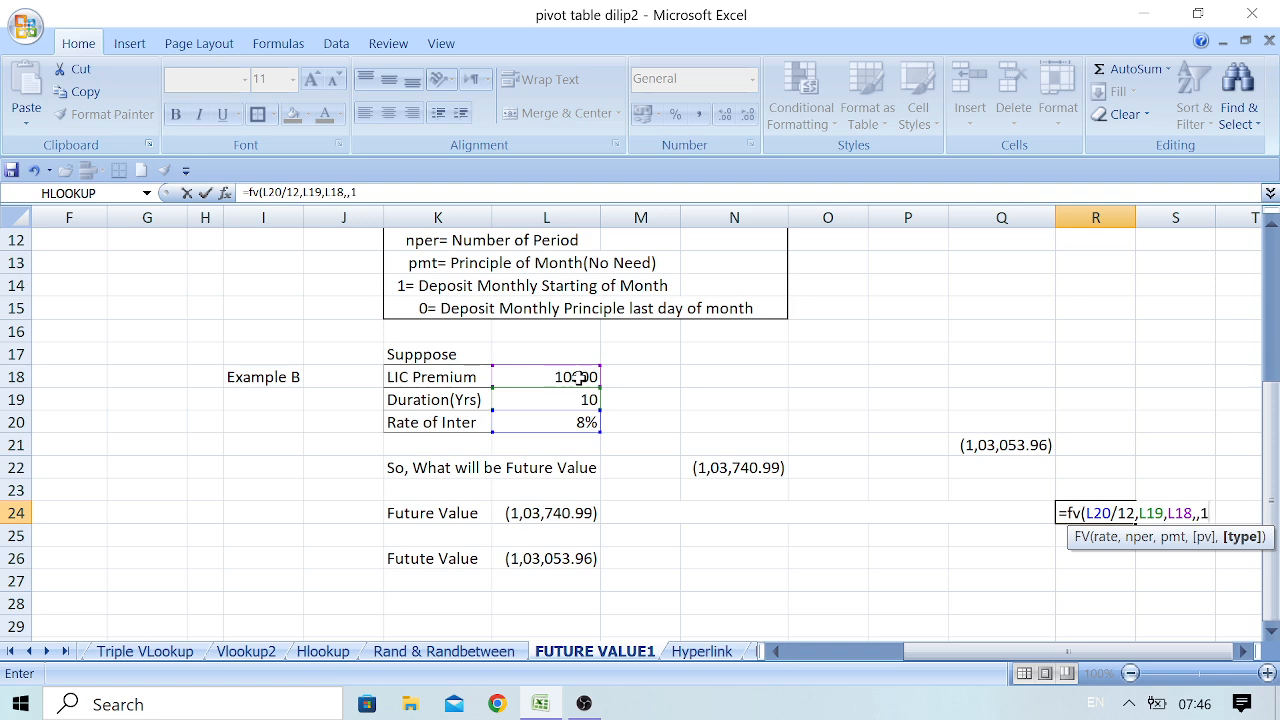
pyautogui.write(')')
pyautogui.press('Return')
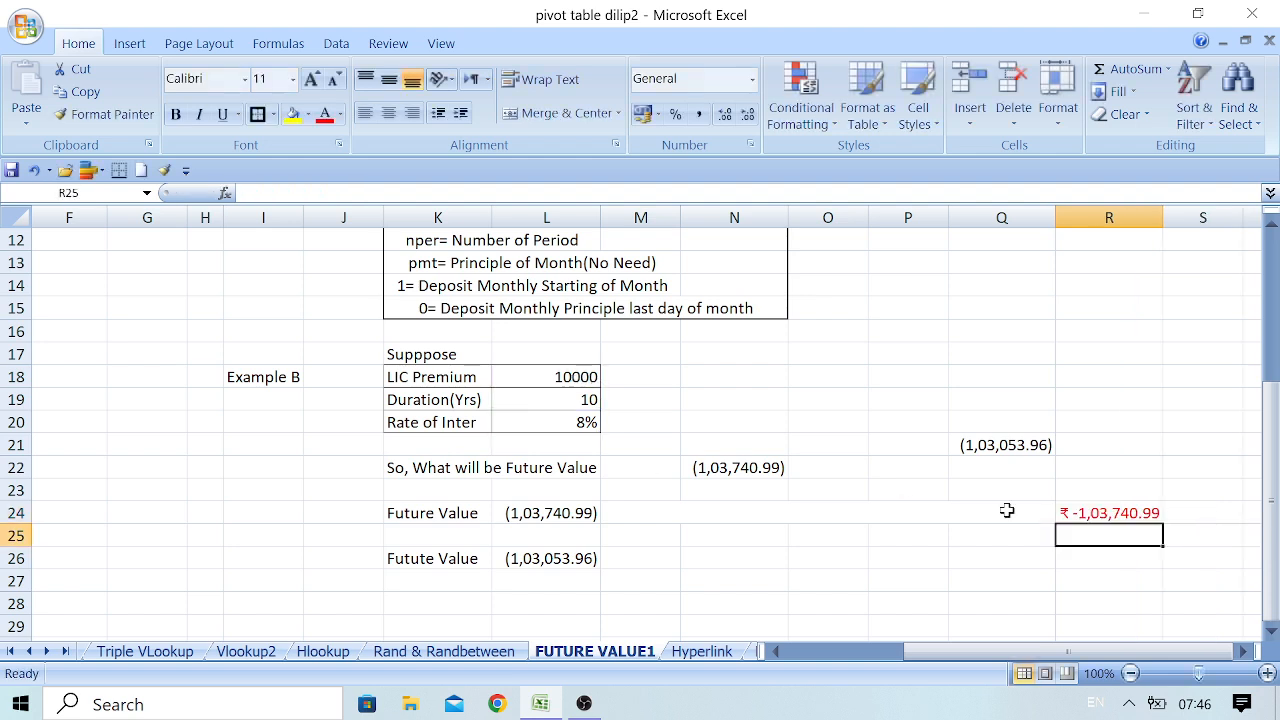
# Apply Comma Style to the future value in R24 and compare it with the FV result in Q21
pyautogui.click(1110, 512)
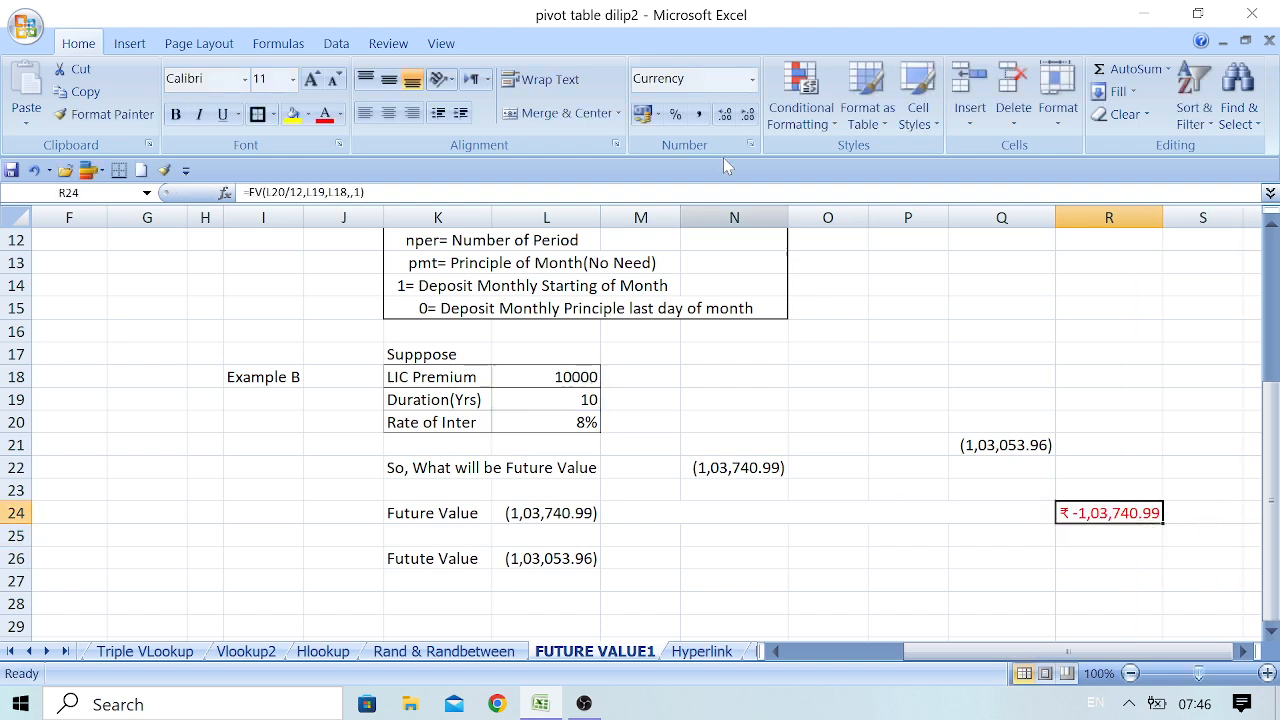
pyautogui.click(699, 113)
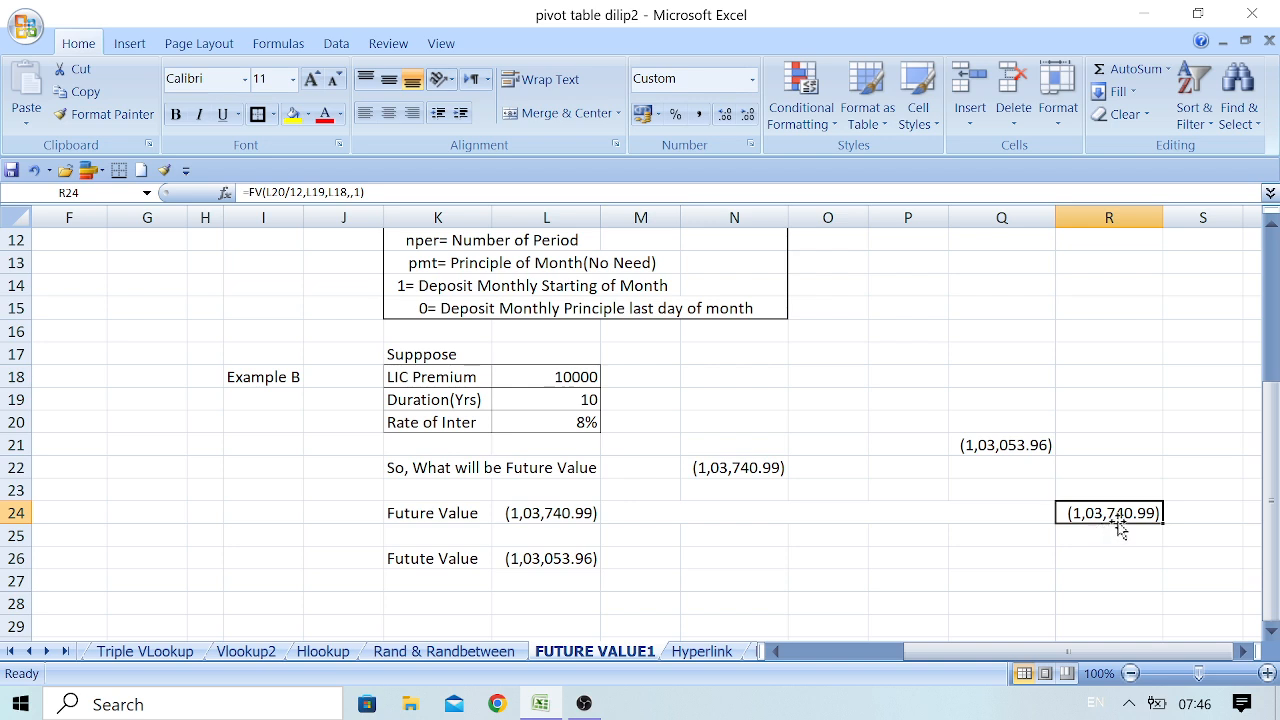
pyautogui.click(1018, 446)
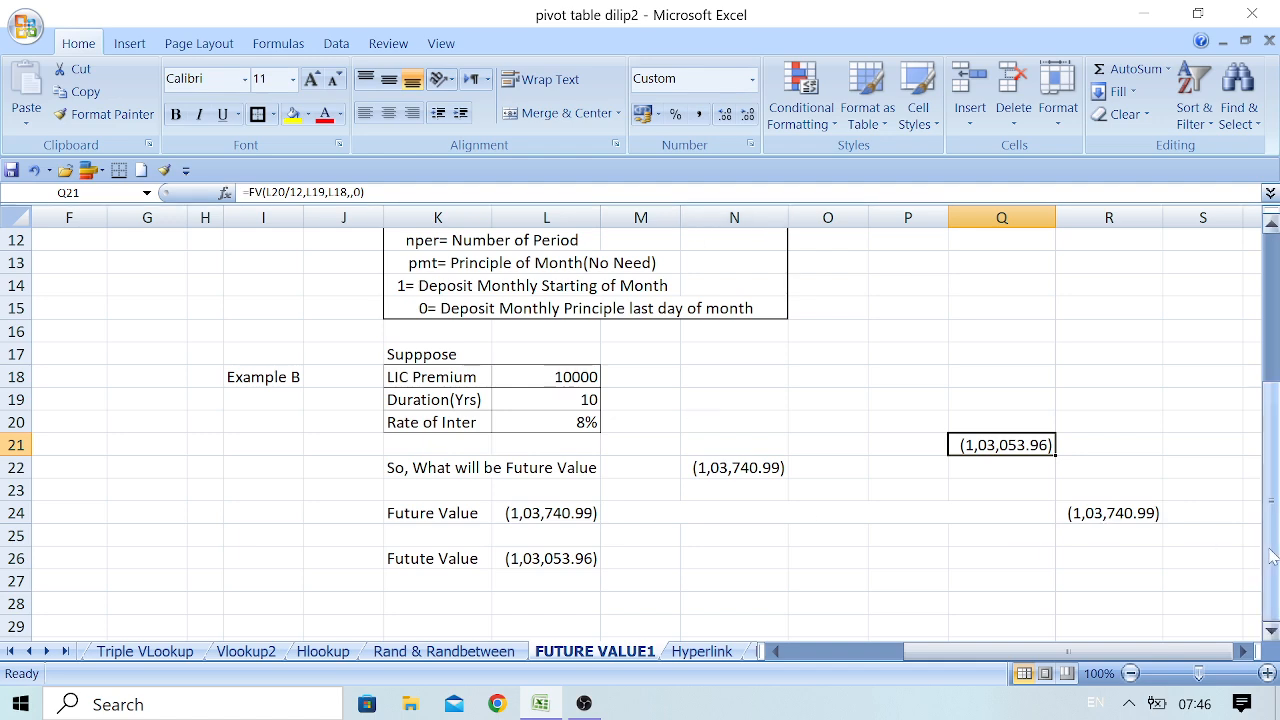
# Review the sheet title, the future value results of Examples A and B, and the FV formula in N8
pyautogui.moveTo(1272, 557); pyautogui.dragTo(1268, 355)
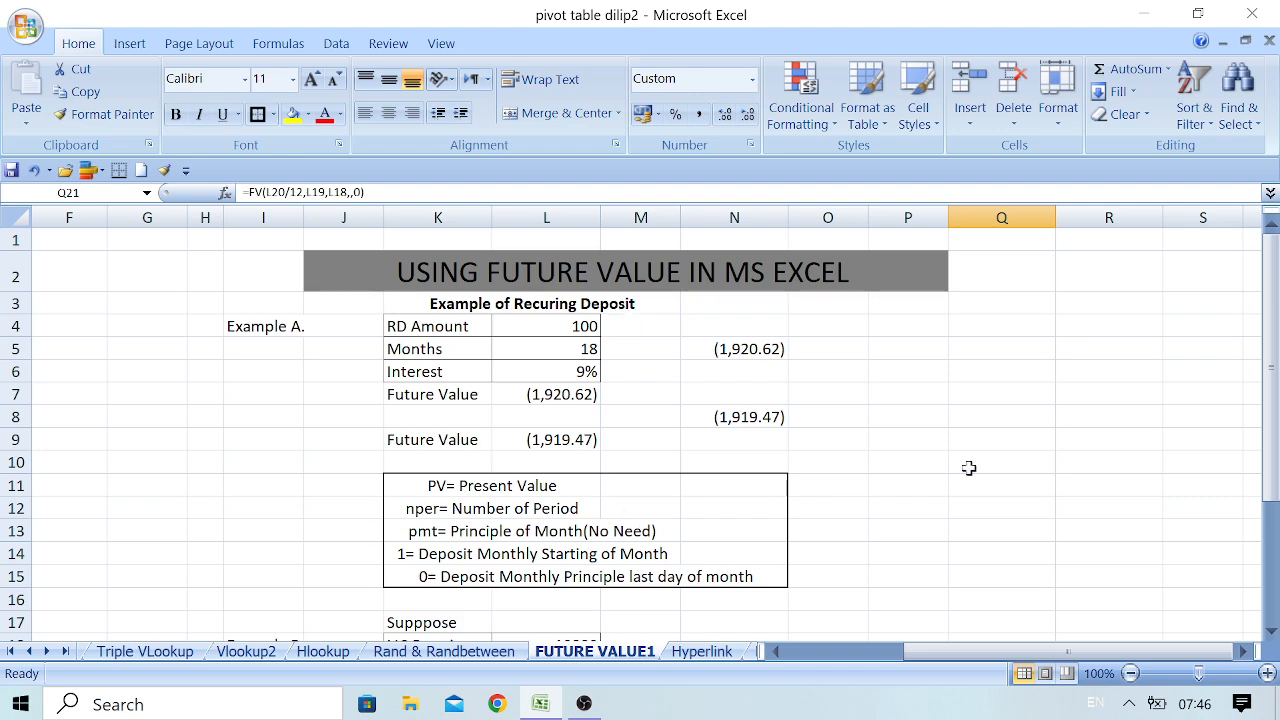
pyautogui.moveTo(1272, 376); pyautogui.dragTo(1275, 537)
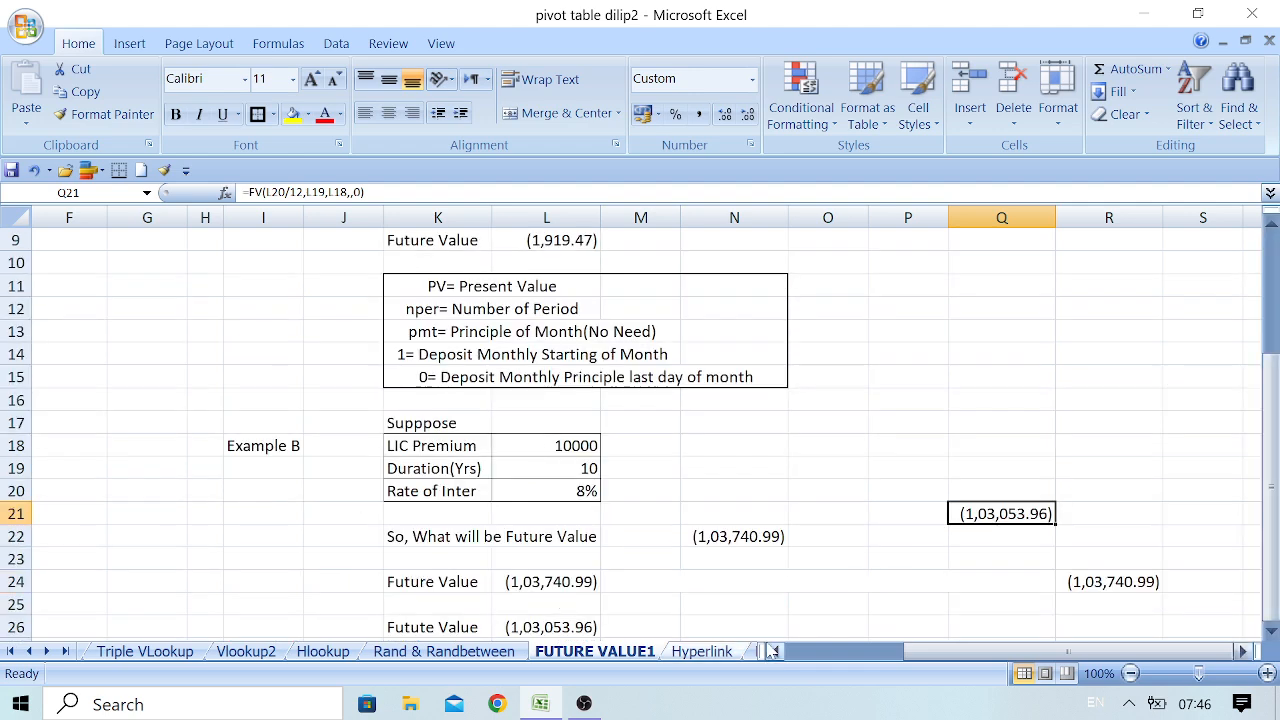
pyautogui.moveTo(1272, 482)
pyautogui.mouseDown()
pyautogui.moveTo(1272, 338)
pyautogui.moveTo(1273, 460)
pyautogui.mouseUp()
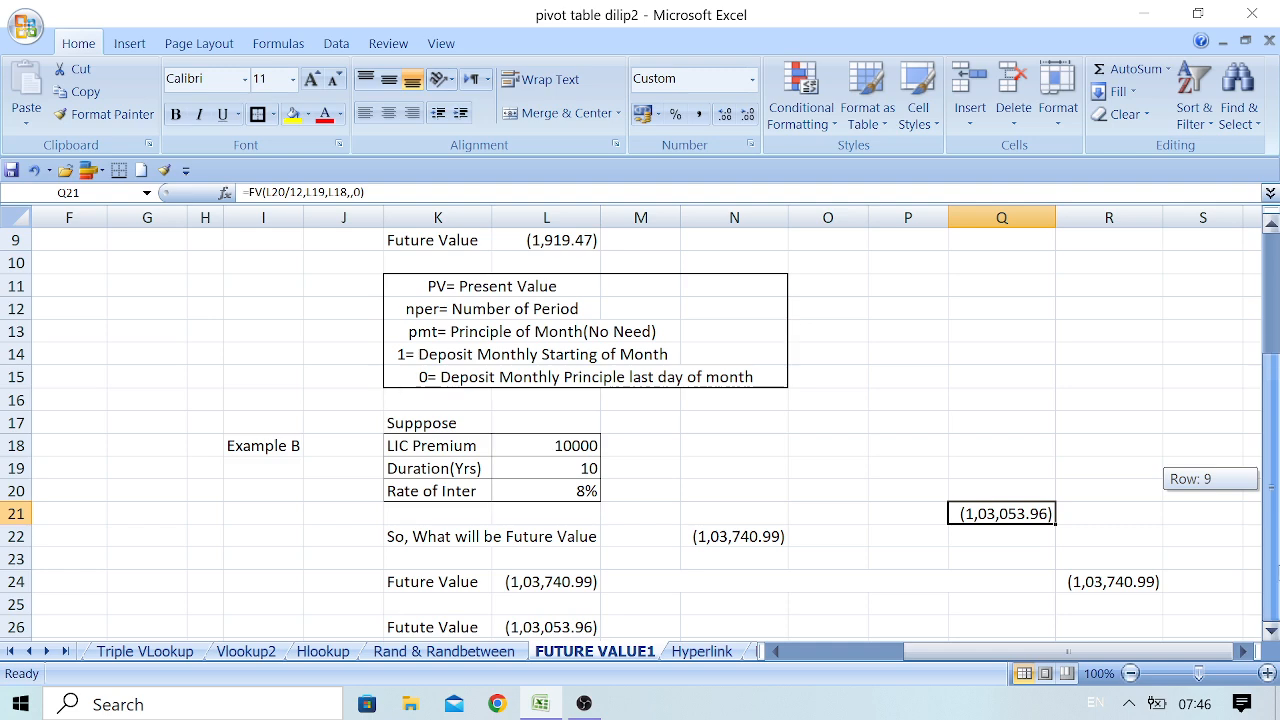
pyautogui.moveTo(1273, 460); pyautogui.dragTo(1273, 325)
pyautogui.click(611, 266)
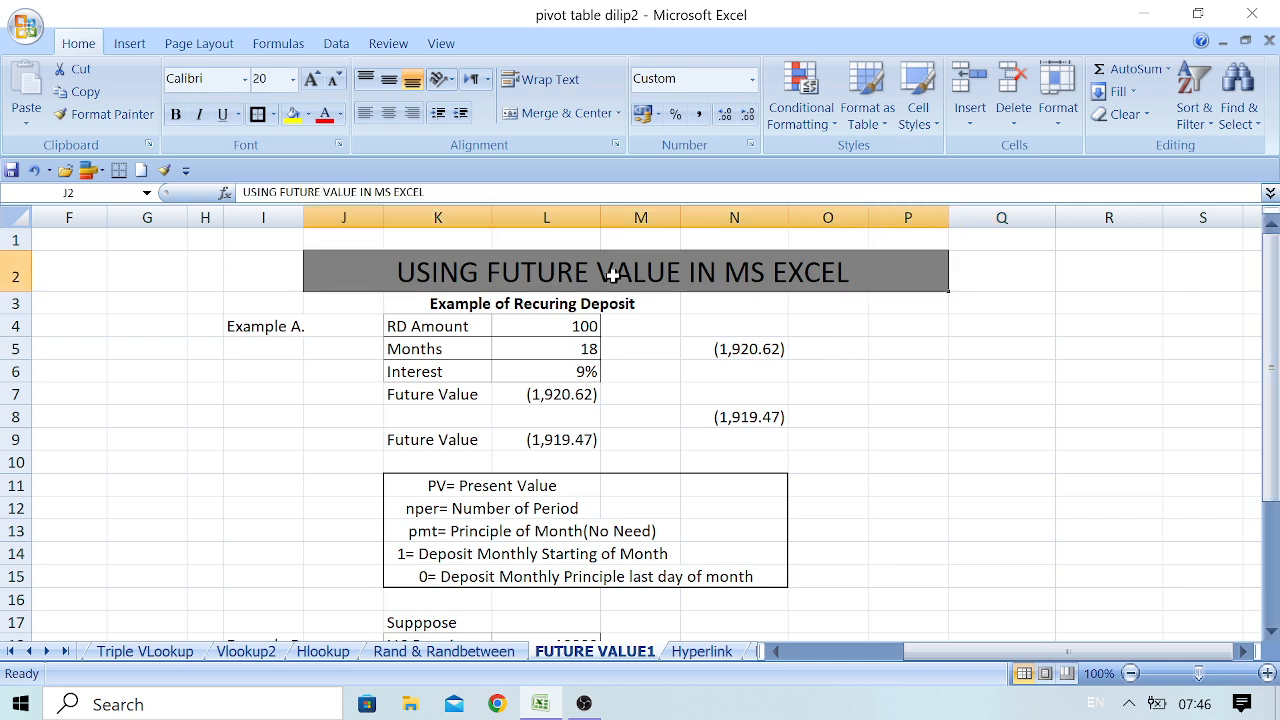
pyautogui.click(765, 426)
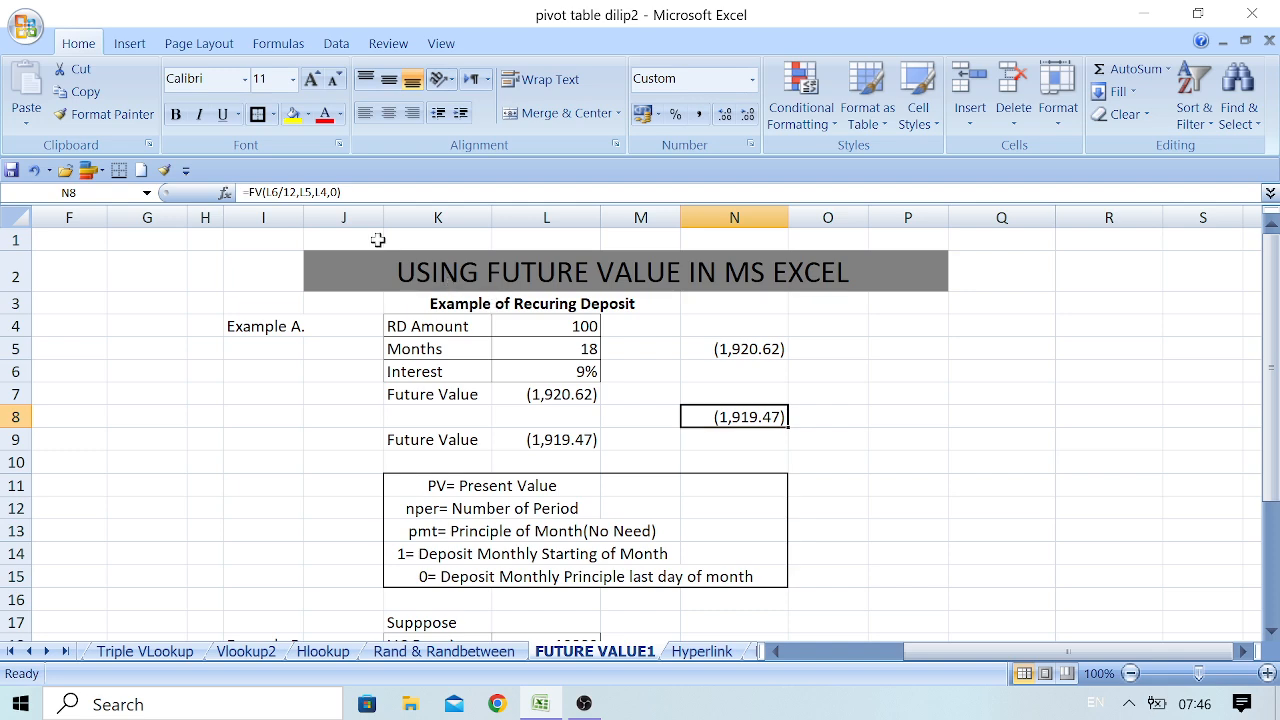
pyautogui.moveTo(1273, 446); pyautogui.dragTo(1273, 456)
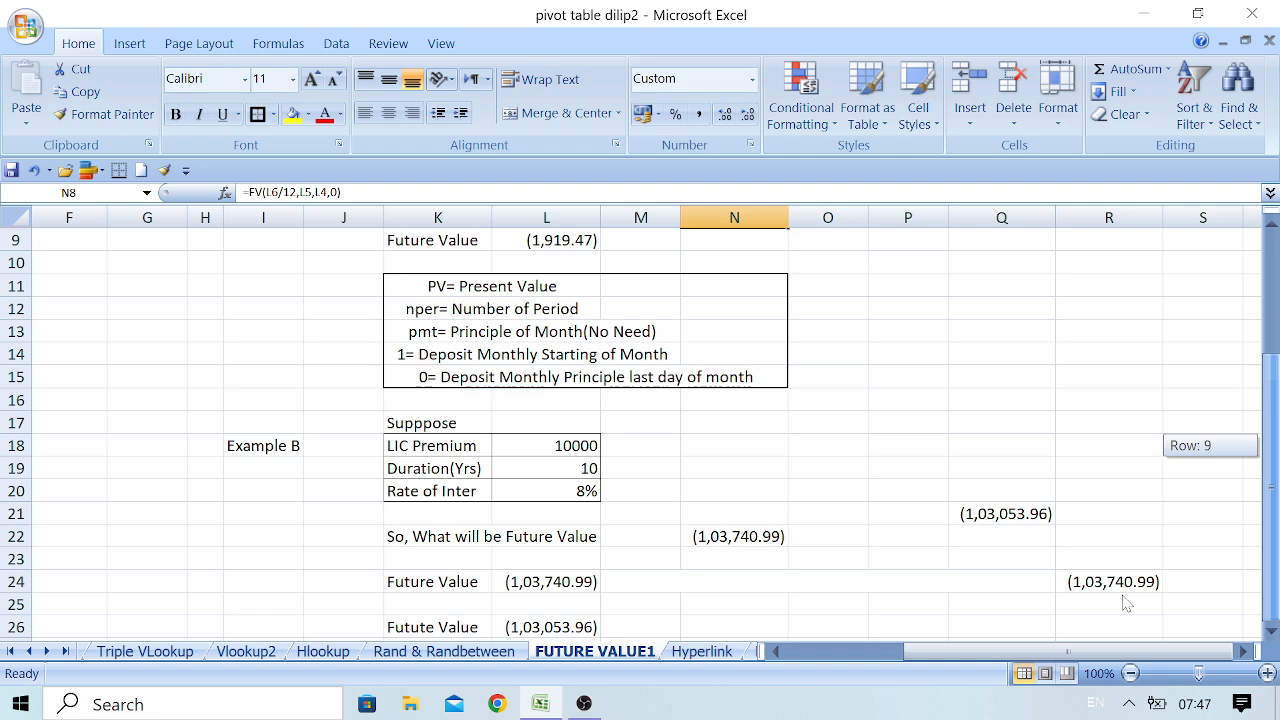
pyautogui.scroll(3, 1118, 590)
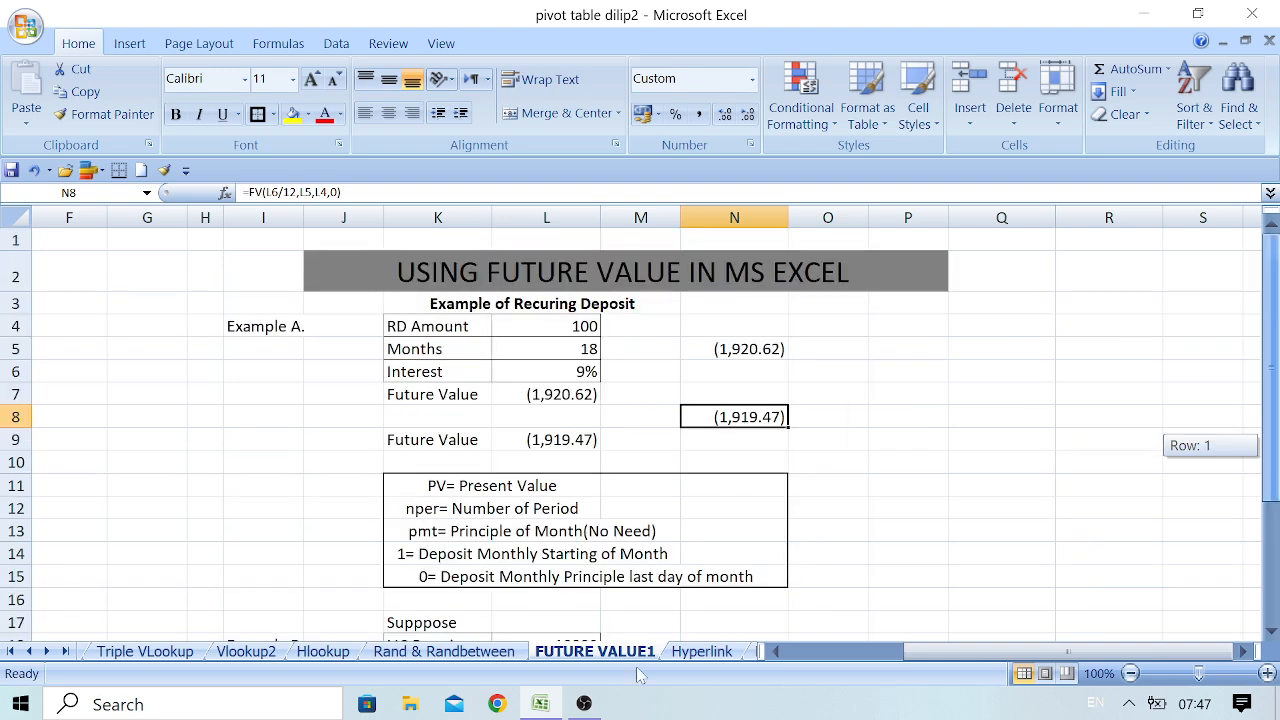
pyautogui.moveTo(588, 706)
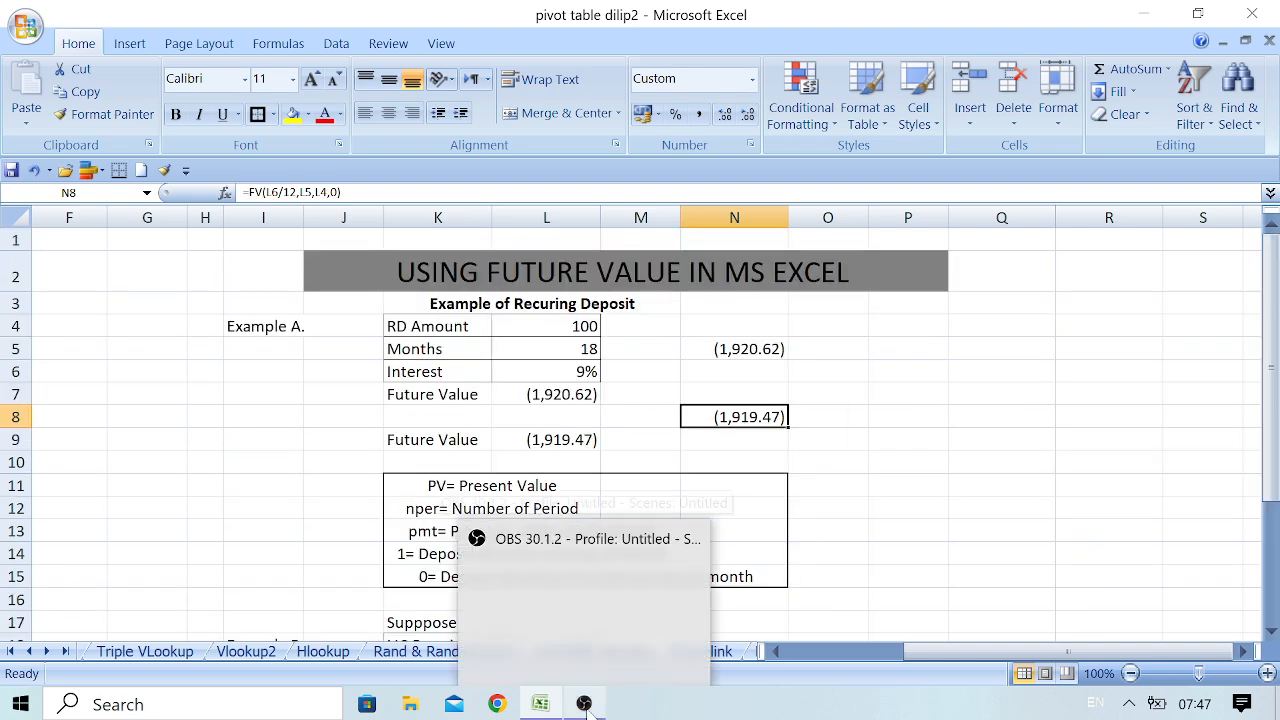
pyautogui.click(585, 638)
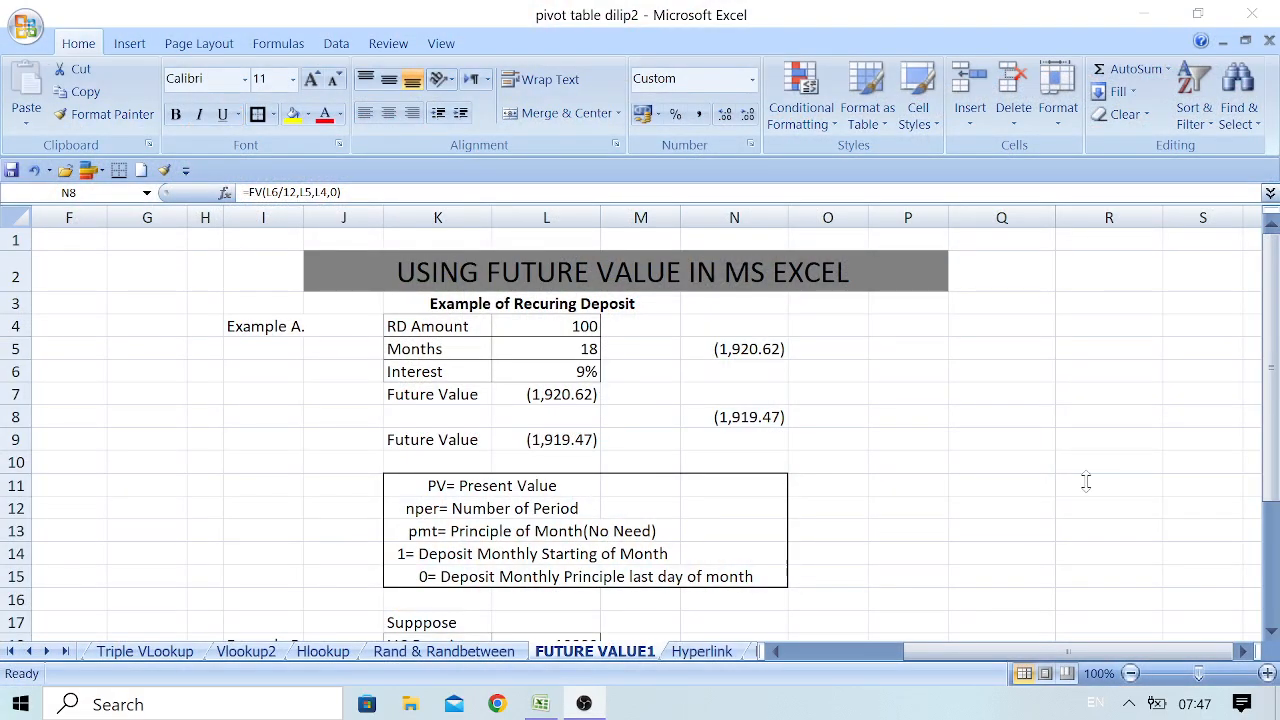